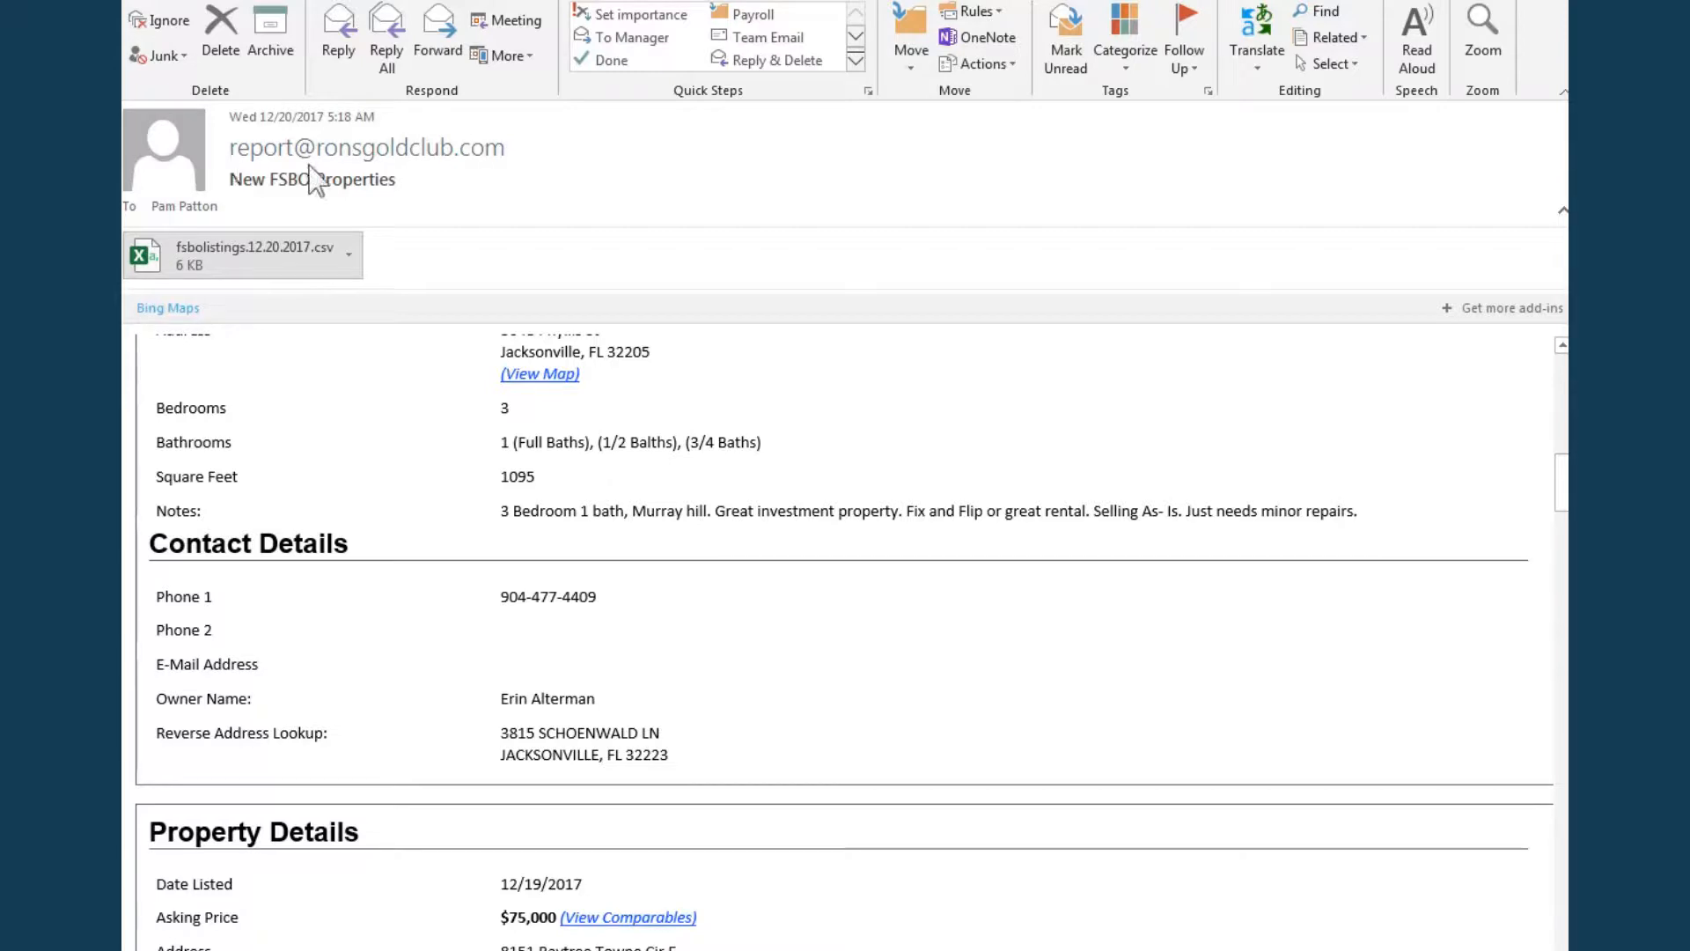
Look through the property listings in the New FSBO Properties email and open the attached fsbolistings.12.20.2017.csv
{"action": "scroll", "coordinate": [380, 677], "scroll_direction": "up", "scroll_amount": 8}
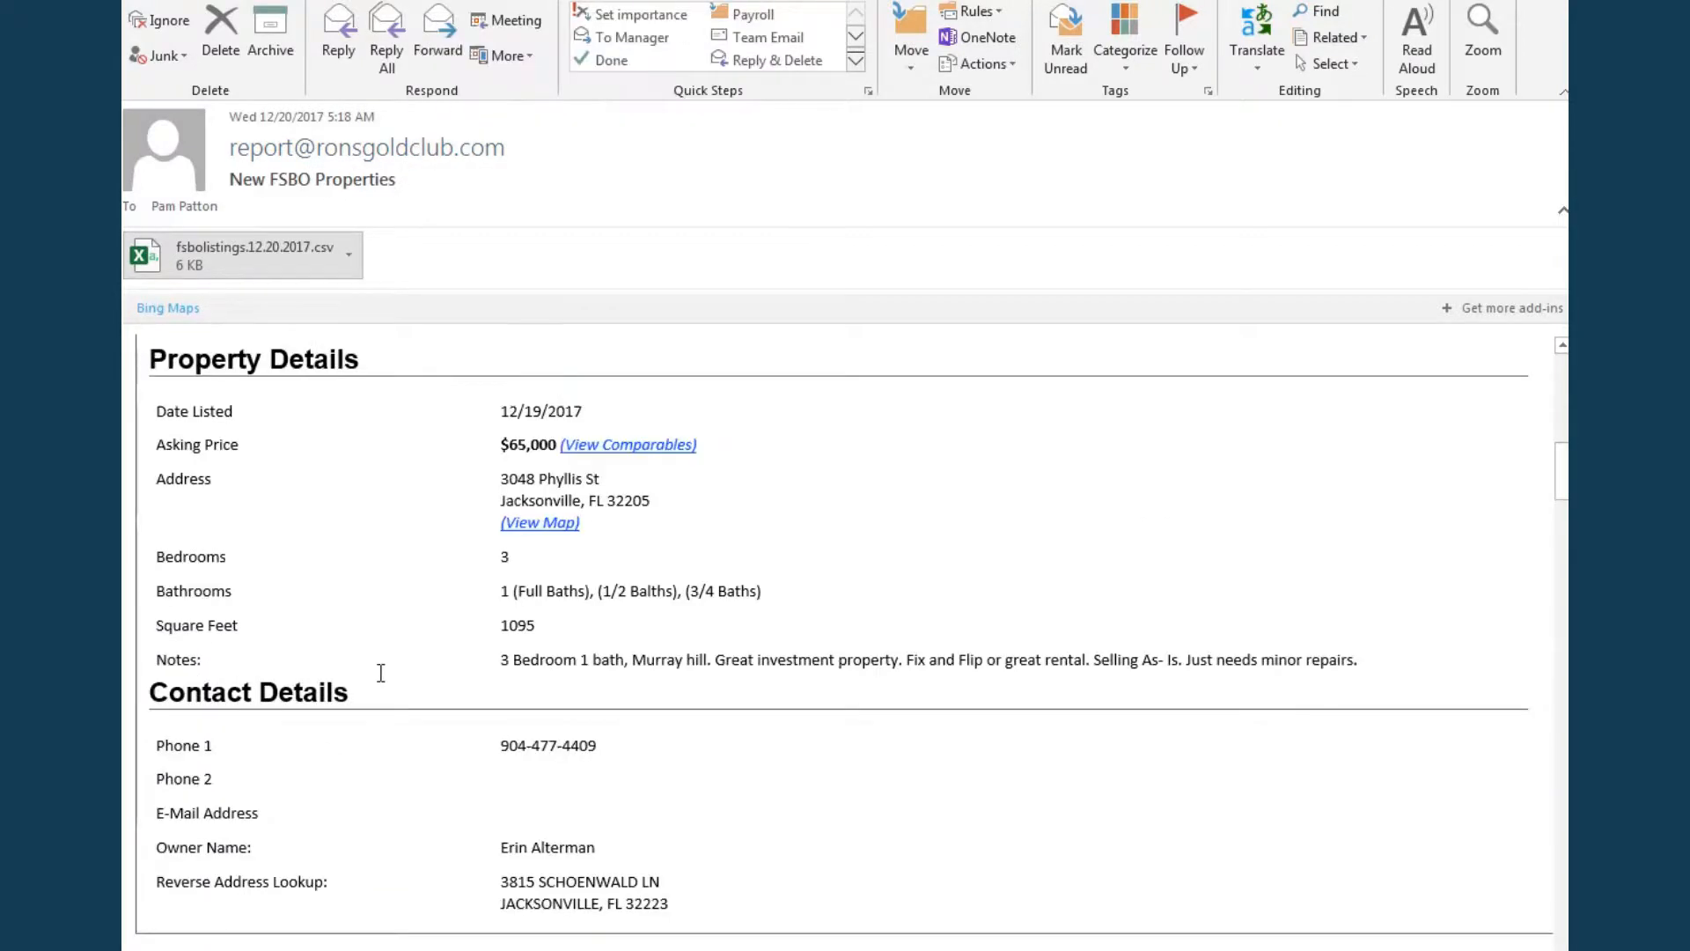
{"action": "scroll", "coordinate": [384, 667], "scroll_direction": "up", "scroll_amount": 5}
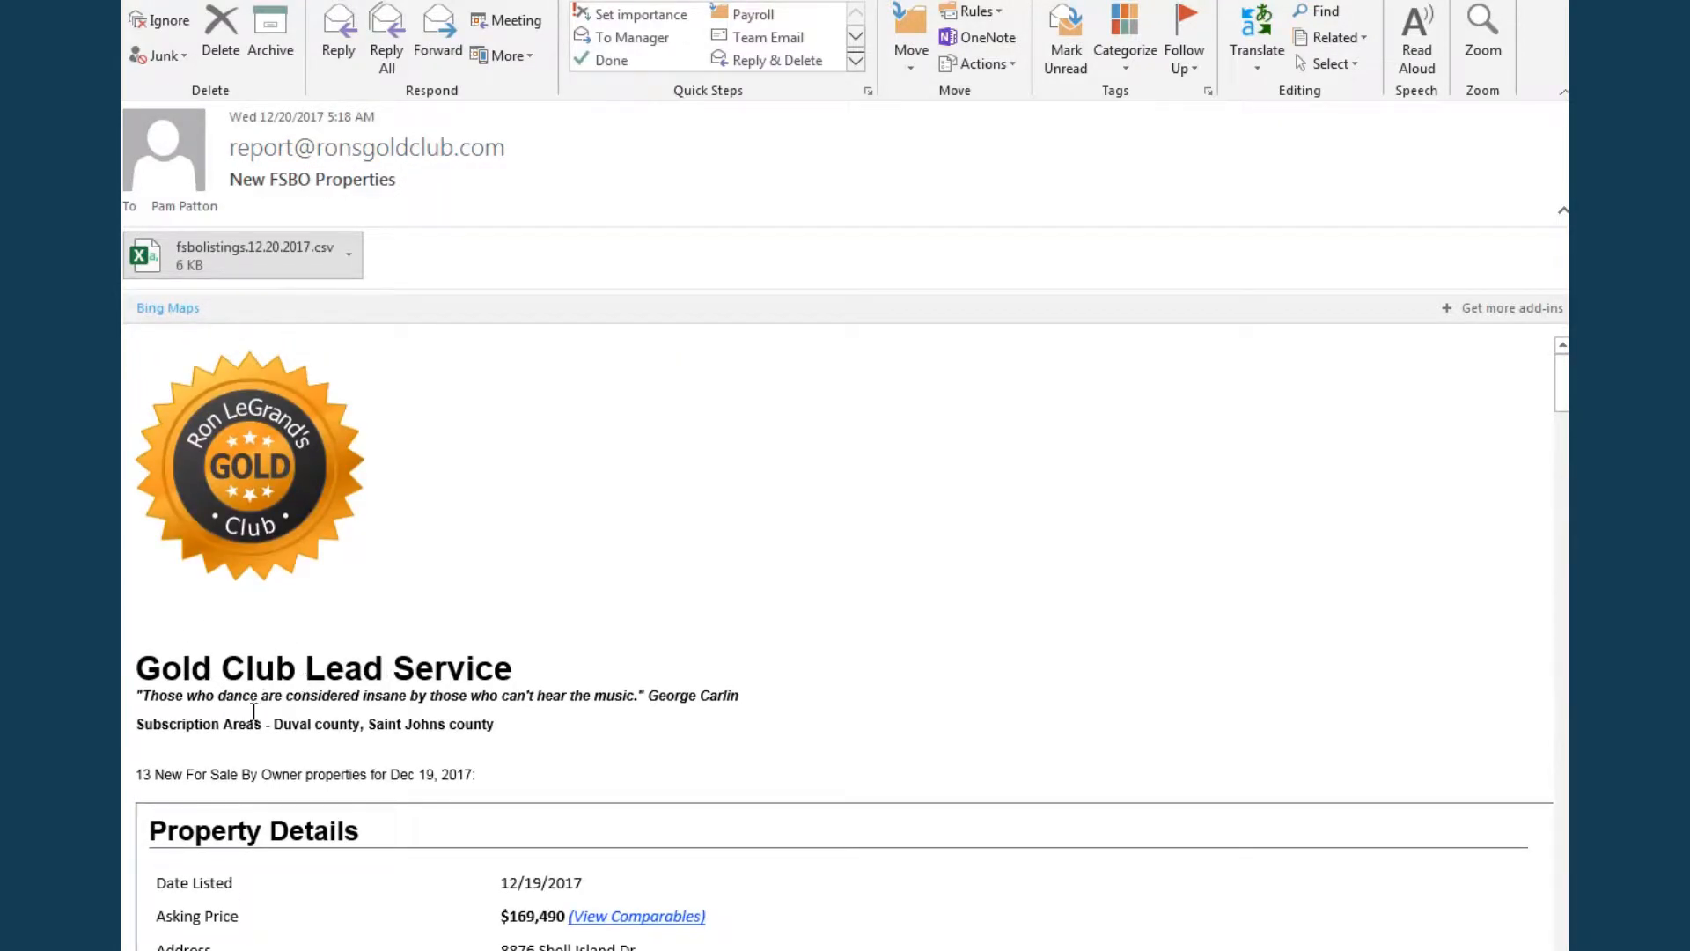
{"action": "scroll", "coordinate": [194, 792], "scroll_direction": "down", "scroll_amount": 10}
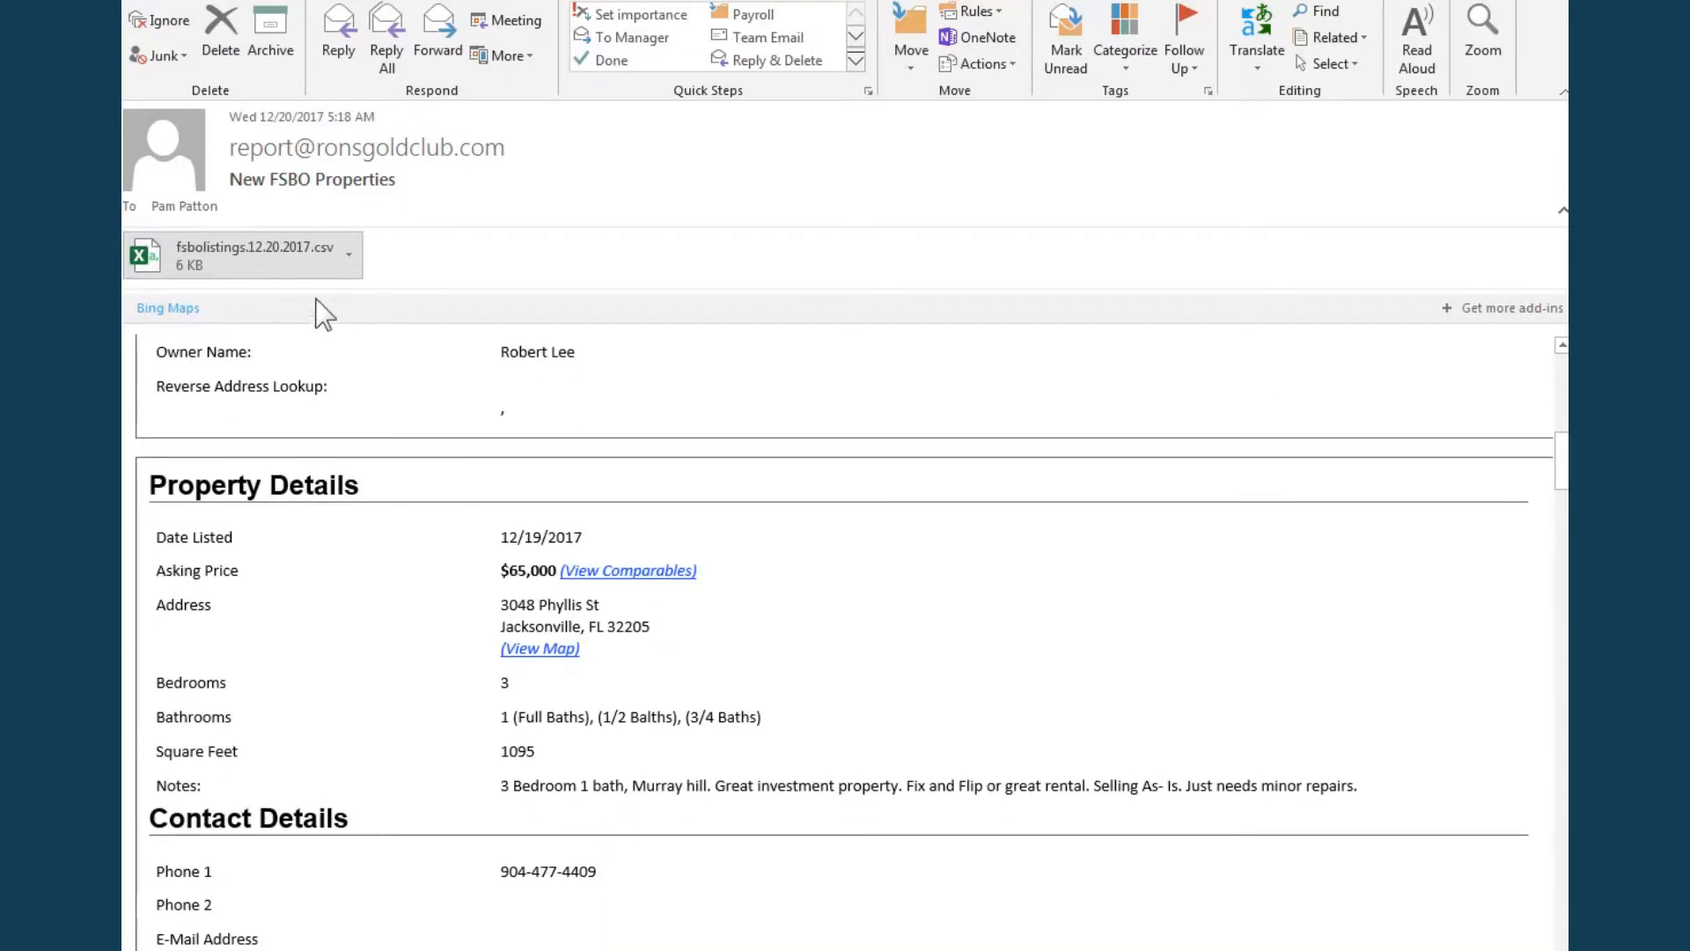
{"action": "left_click", "coordinate": [236, 257]}
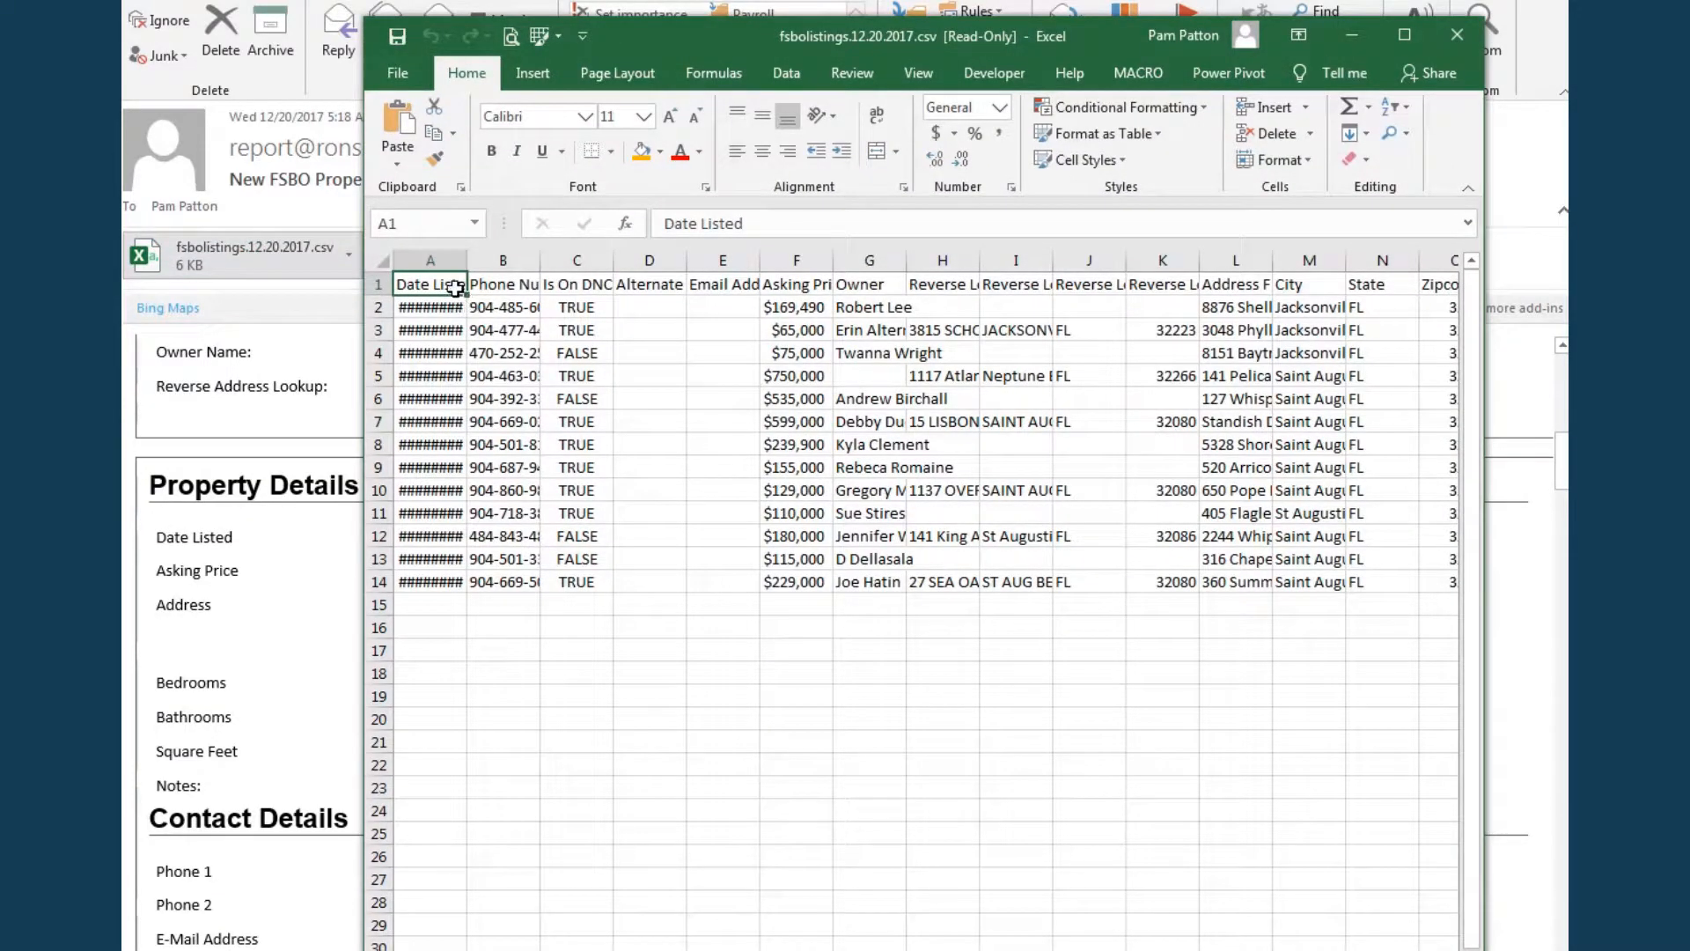
Go through the column headers to the first empty column after County and enter the header "Lead Source" in cell Y1
{"action": "key", "text": "Right"}
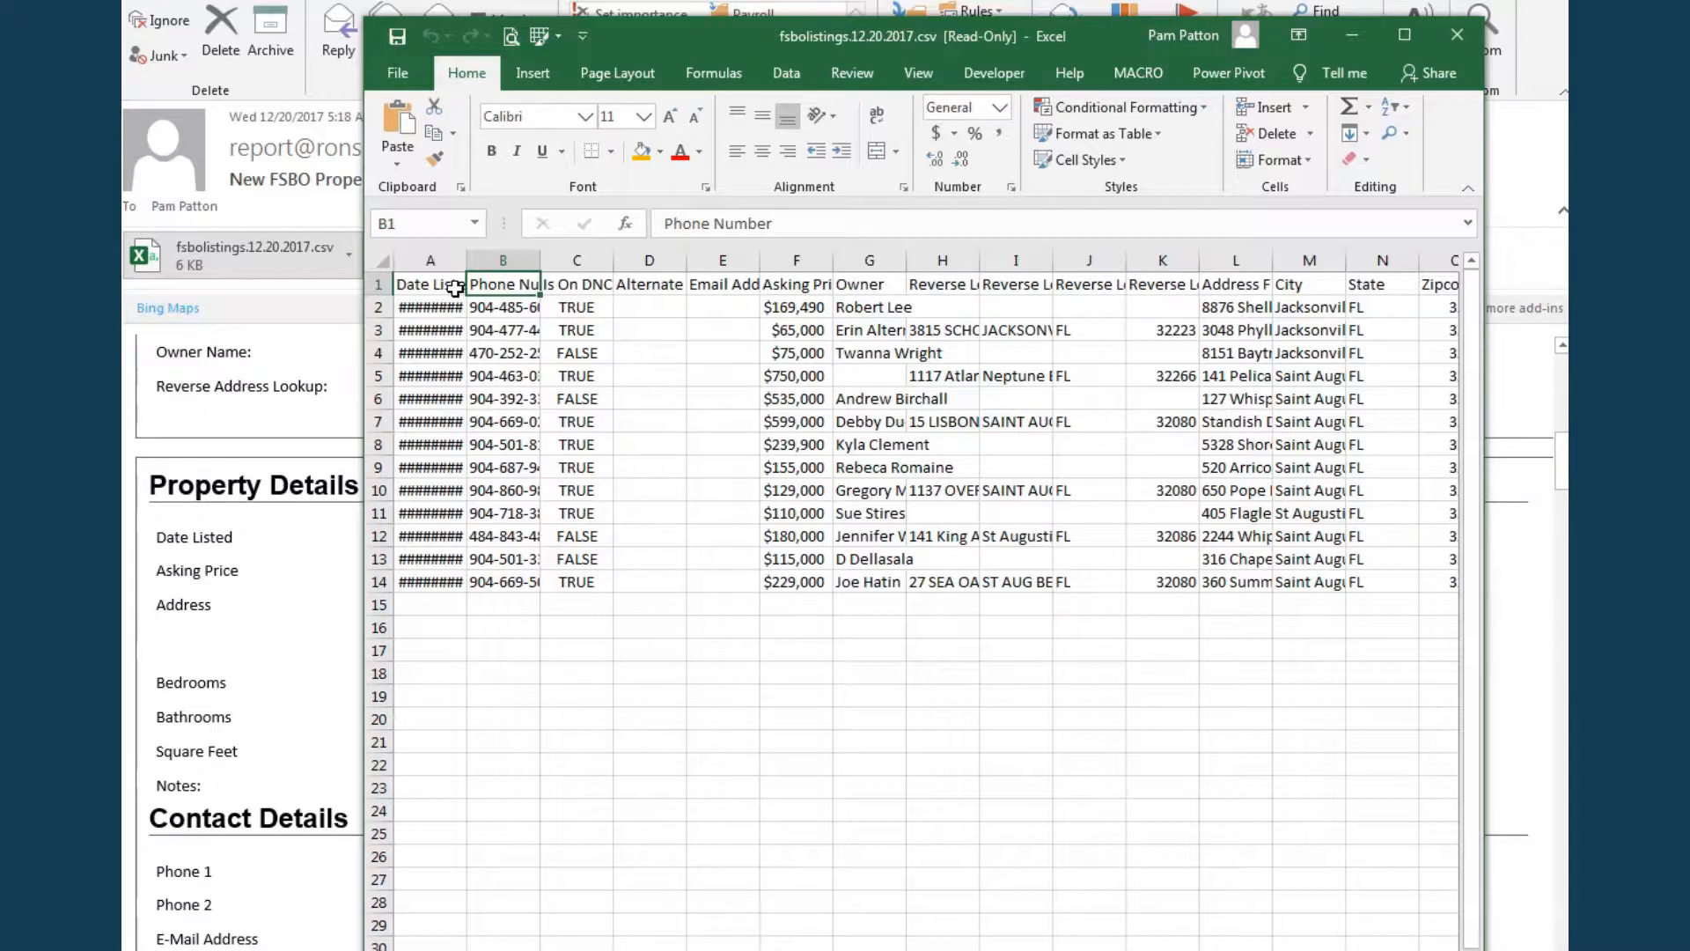
{"action": "key", "text": "Right"}
{"action": "key", "text": "Right"}
{"action": "key", "text": "Right"}
{"action": "key", "text": "Right"}
{"action": "key", "text": "Right"}
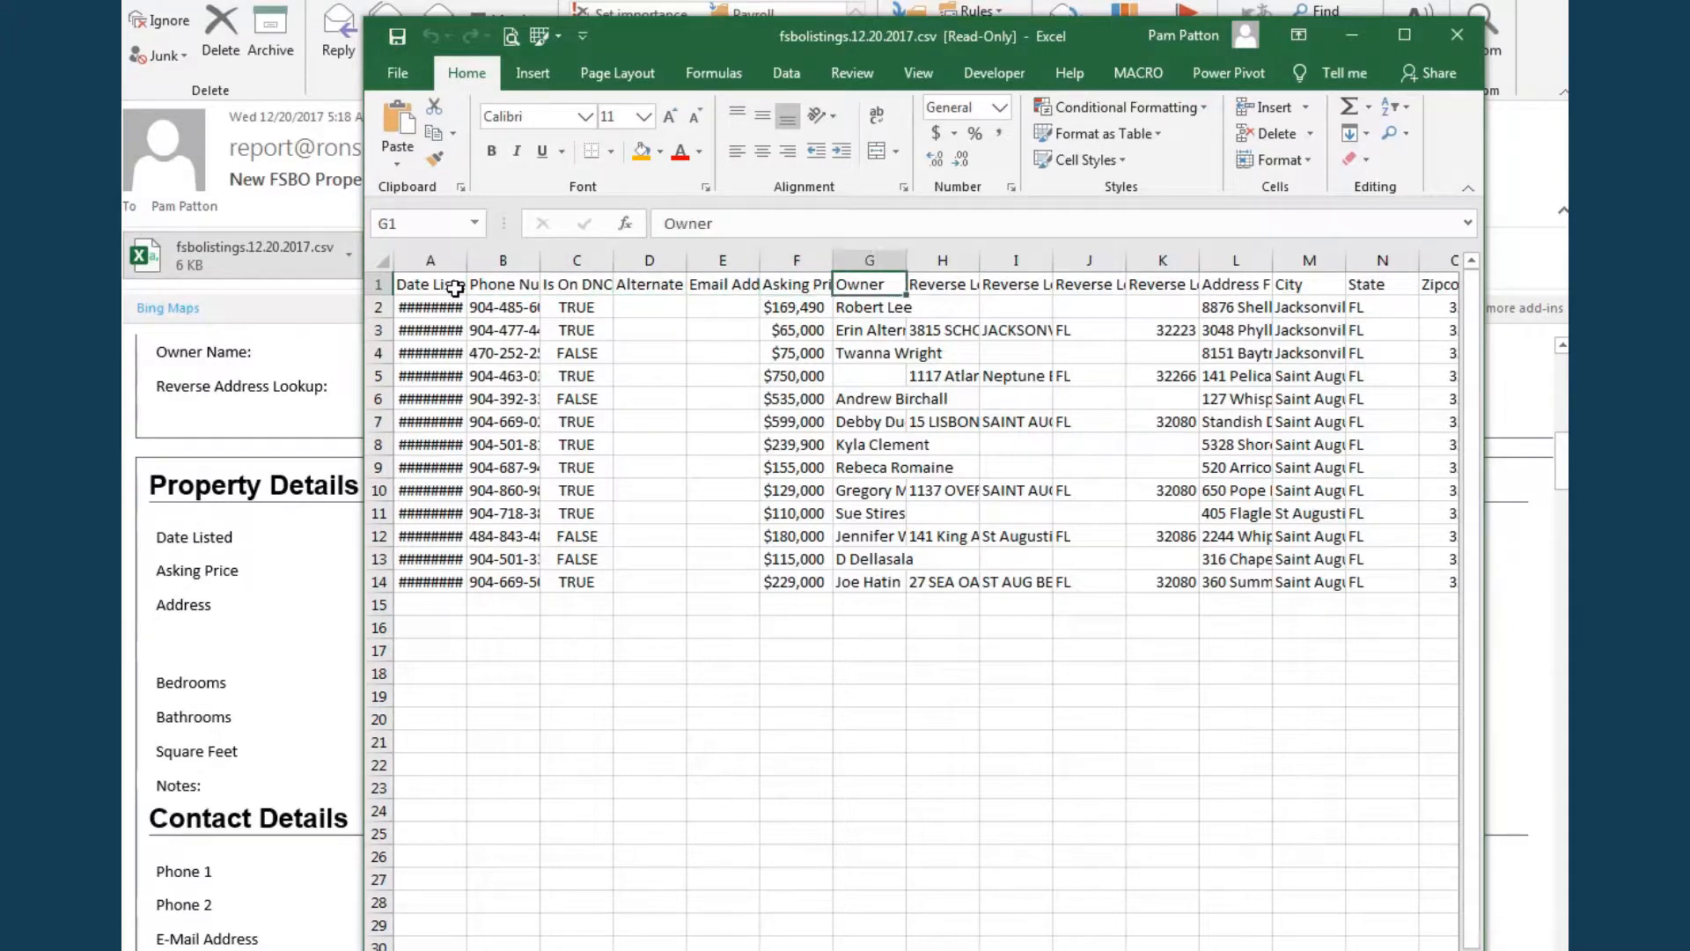
{"action": "key", "text": "Right"}
{"action": "key", "text": "Right"}
{"action": "key", "text": "Right"}
{"action": "key", "text": "Right"}
{"action": "key", "text": "Right"}
{"action": "key", "text": "Right"}
{"action": "key", "text": "Right"}
{"action": "key", "text": "Right"}
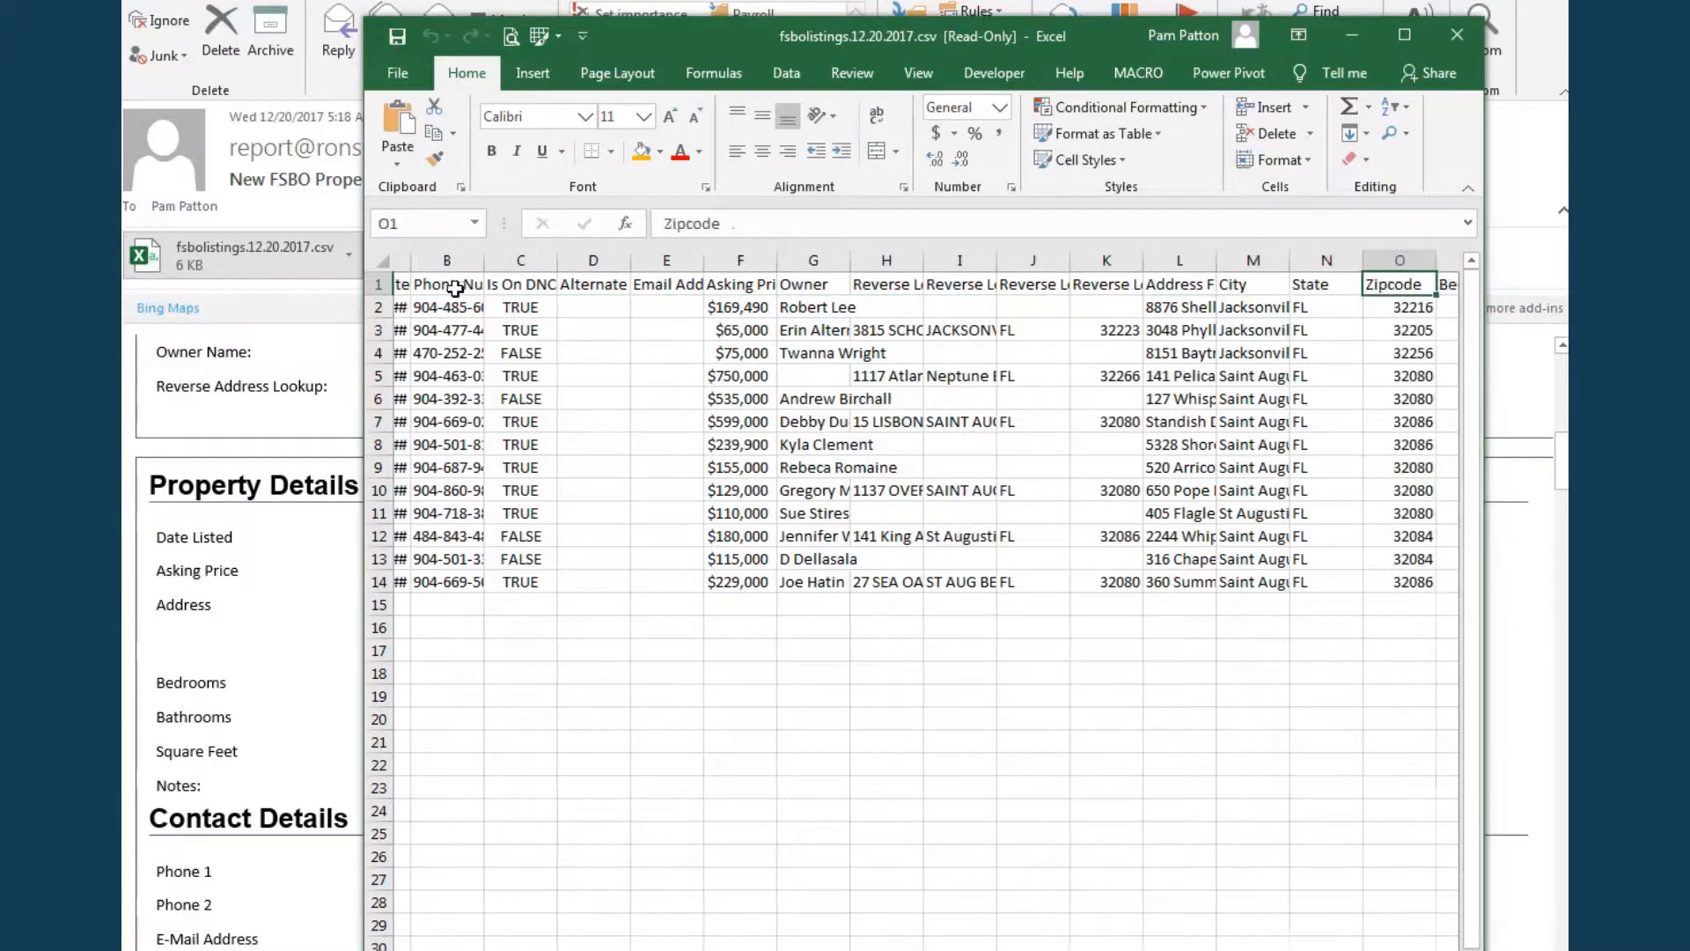
{"action": "key", "text": "Right"}
{"action": "key", "text": "Right"}
{"action": "key", "text": "Right"}
{"action": "key", "text": "Right"}
{"action": "key", "text": "Right"}
{"action": "key", "text": "Right"}
{"action": "key", "text": "Right"}
{"action": "key", "text": "Right"}
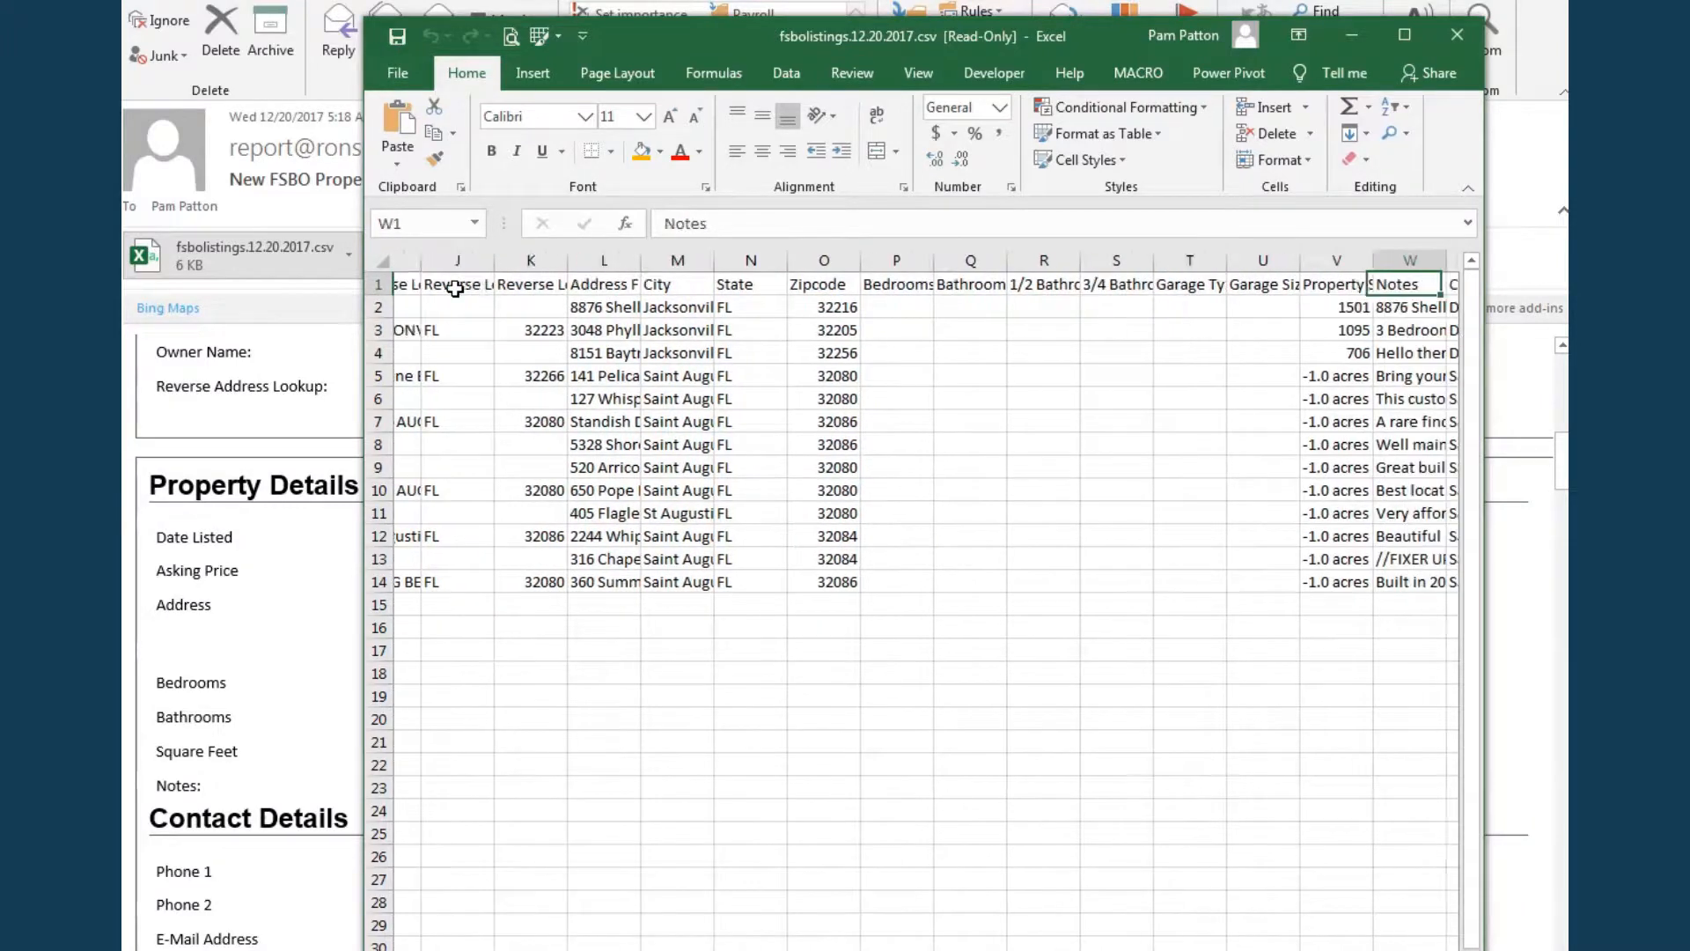
{"action": "key", "text": "Right"}
{"action": "key", "text": "Right"}
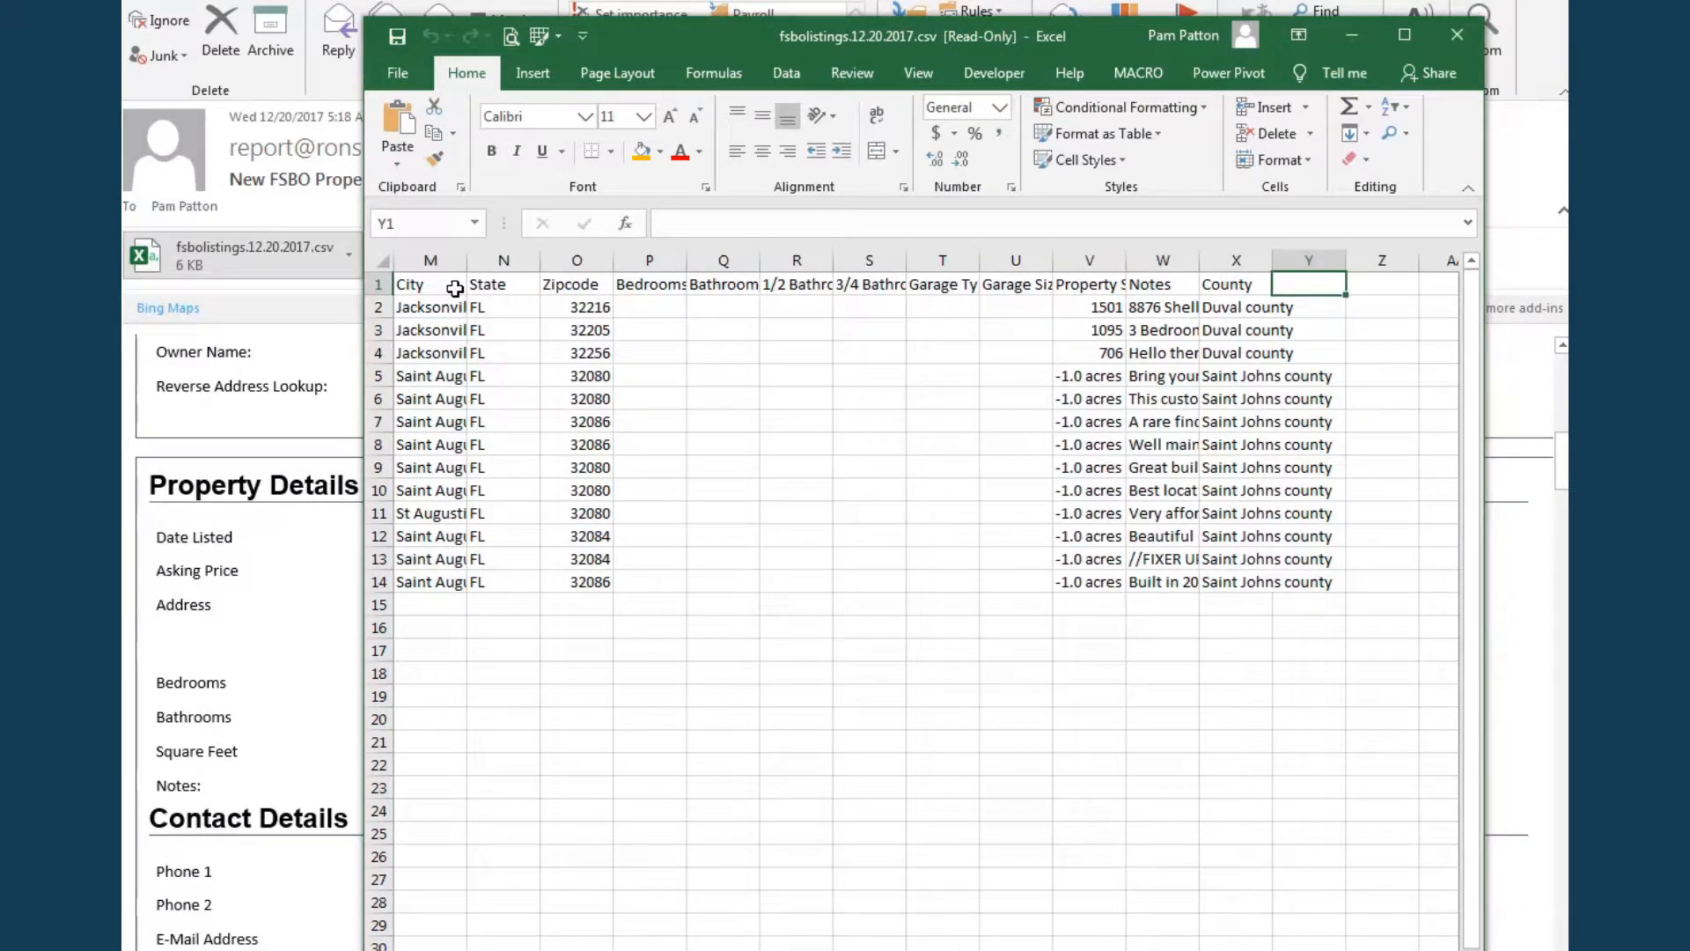
{"action": "type", "text": "Lead Source"}
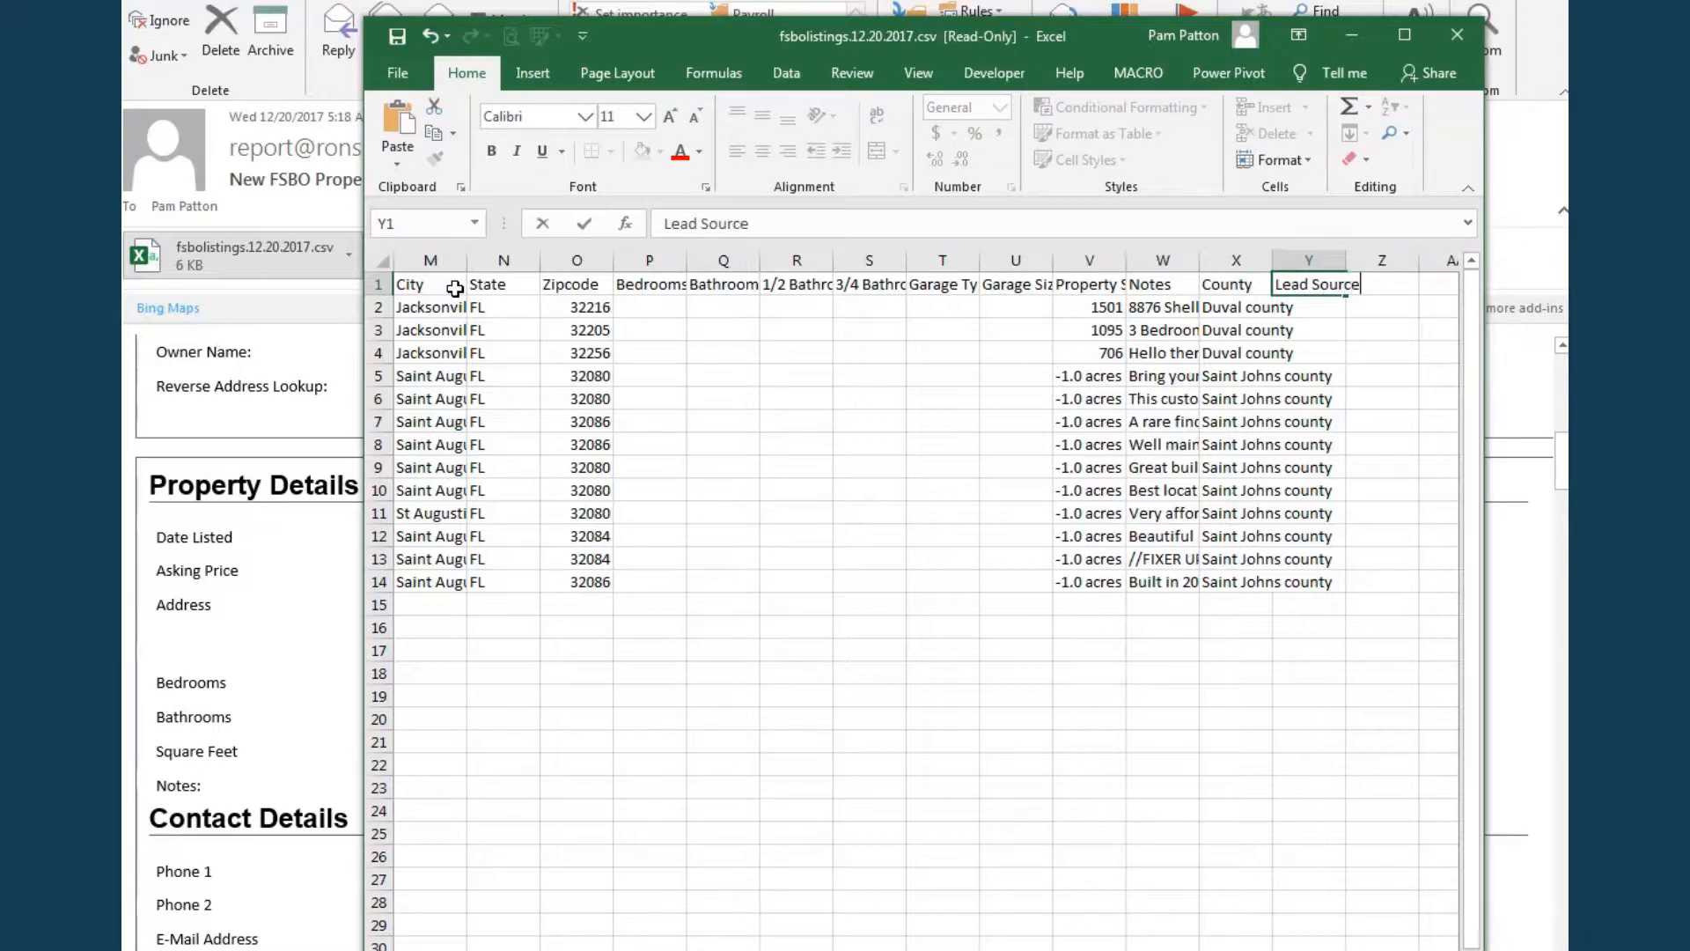
{"action": "key", "text": "Return"}
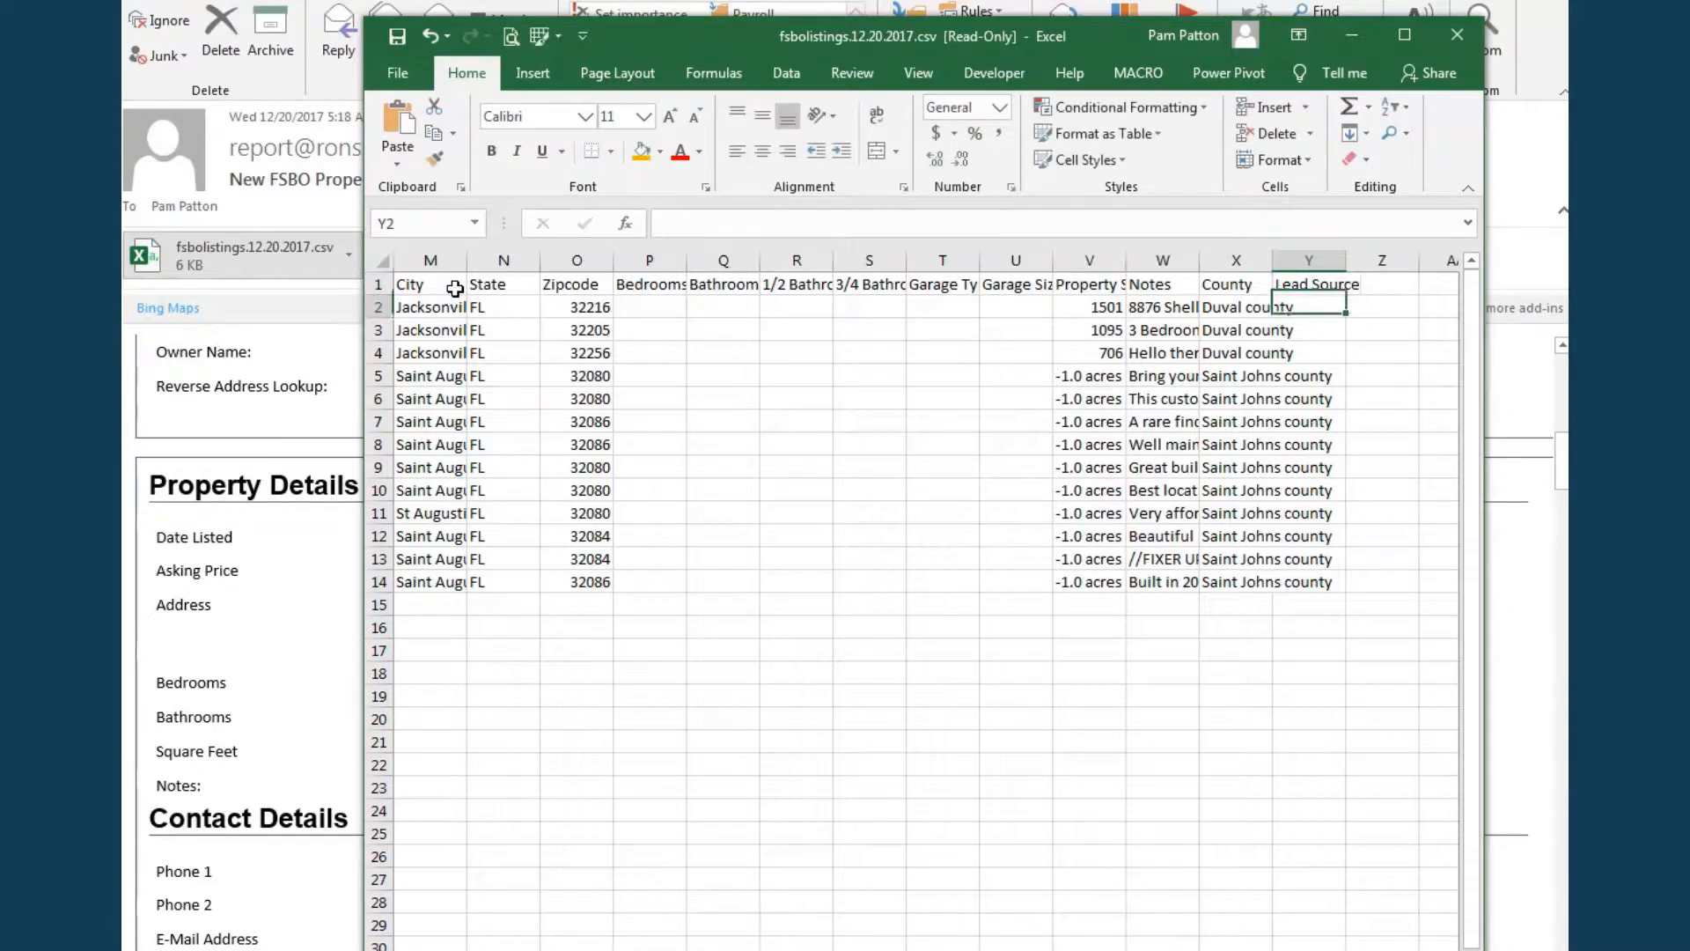
Fill cell Y2 under Lead Source with "Gold Club Lead E-mail" and "Gold Club FSBO Lead Service" on separate lines
{"action": "right_click", "coordinate": [658, 217]}
{"action": "left_click", "coordinate": [703, 312]}
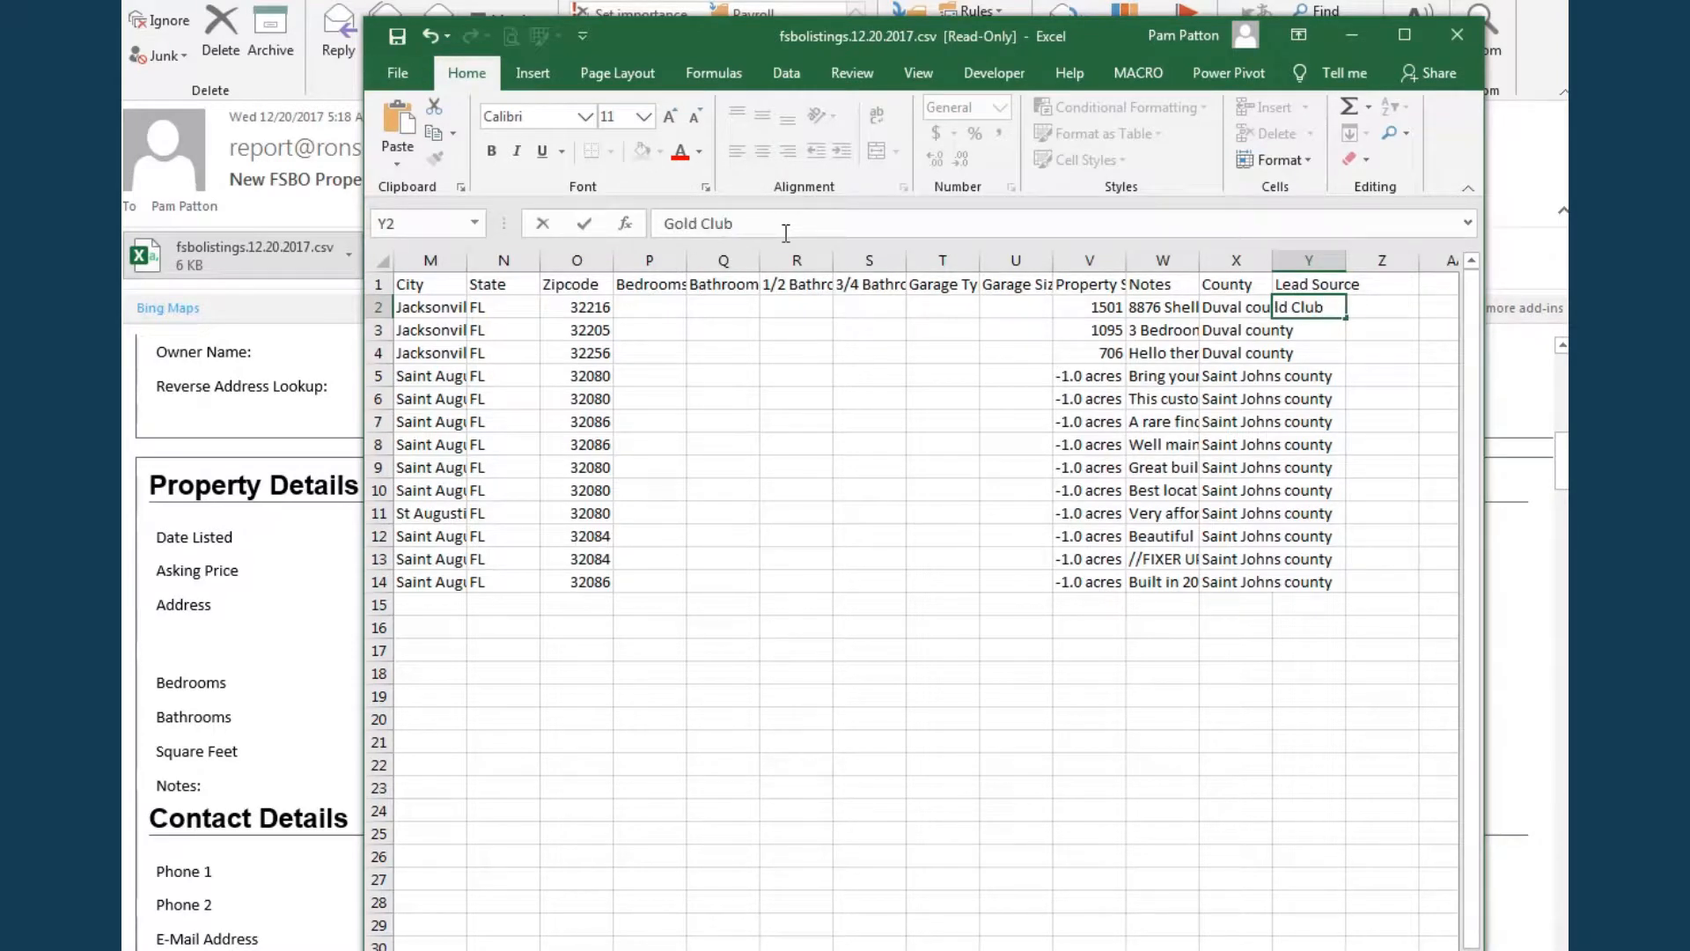
{"action": "type", "text": "FSBO Lead Servi"}
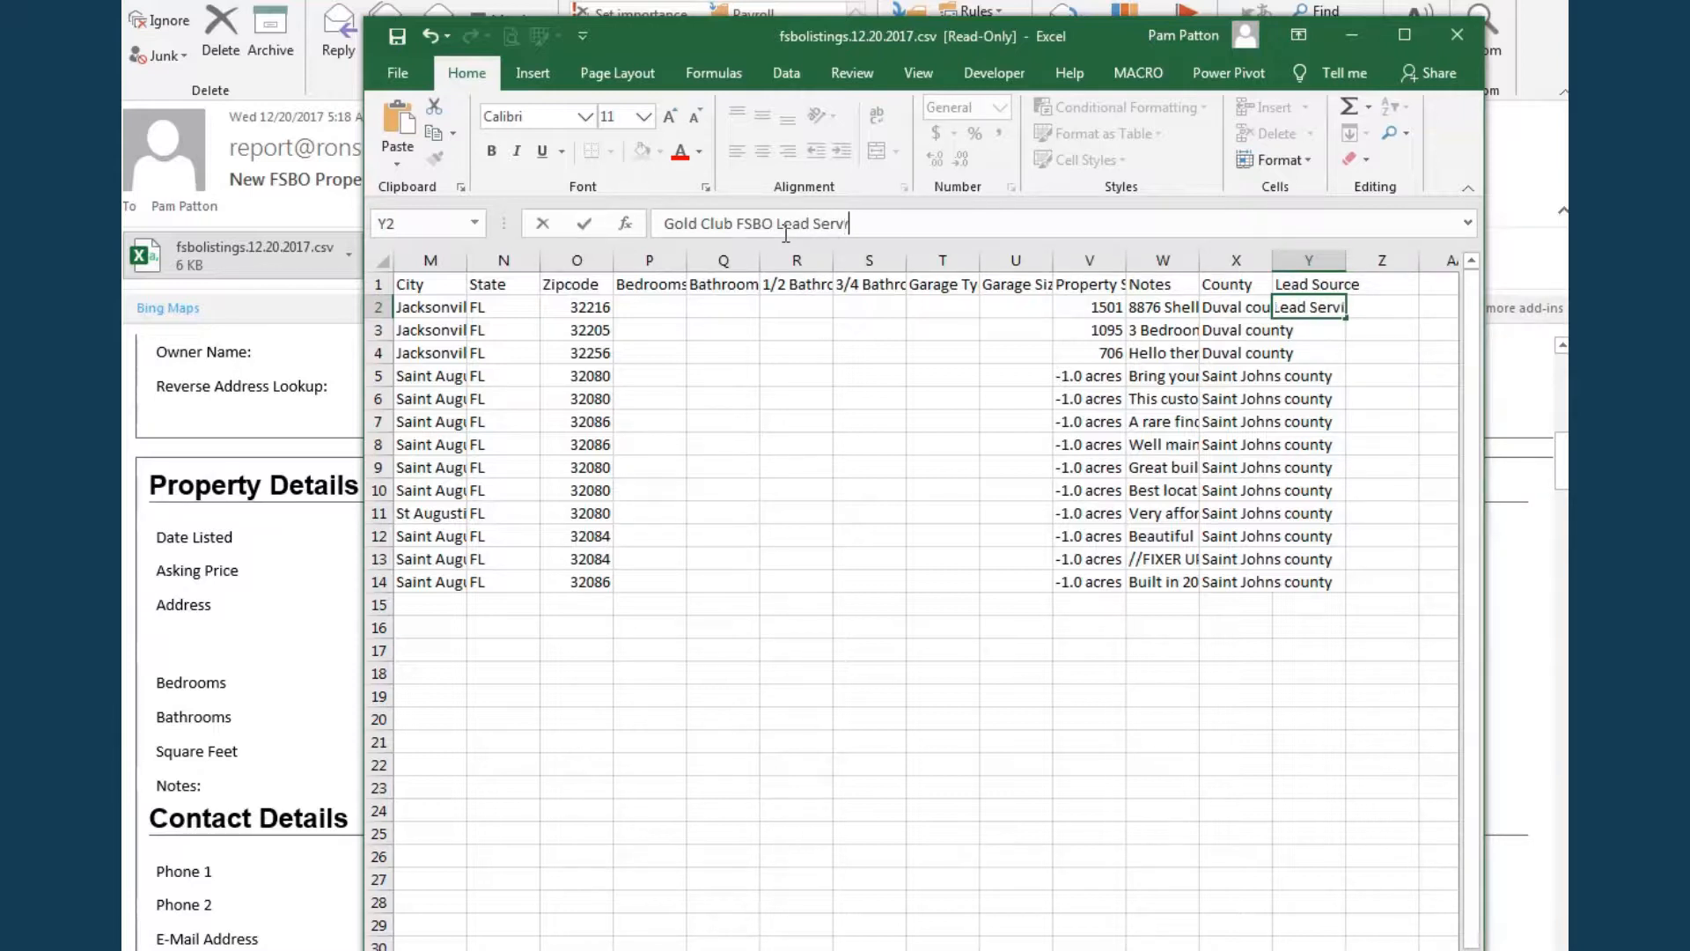
{"action": "type", "text": "ce"}
{"action": "key", "text": "Return"}
Copy the lead source text from Y2 into all remaining listing rows, Y3 through Y14
{"action": "key", "text": "Up"}
{"action": "key", "text": "ctrl+c"}
{"action": "key", "text": "Down"}
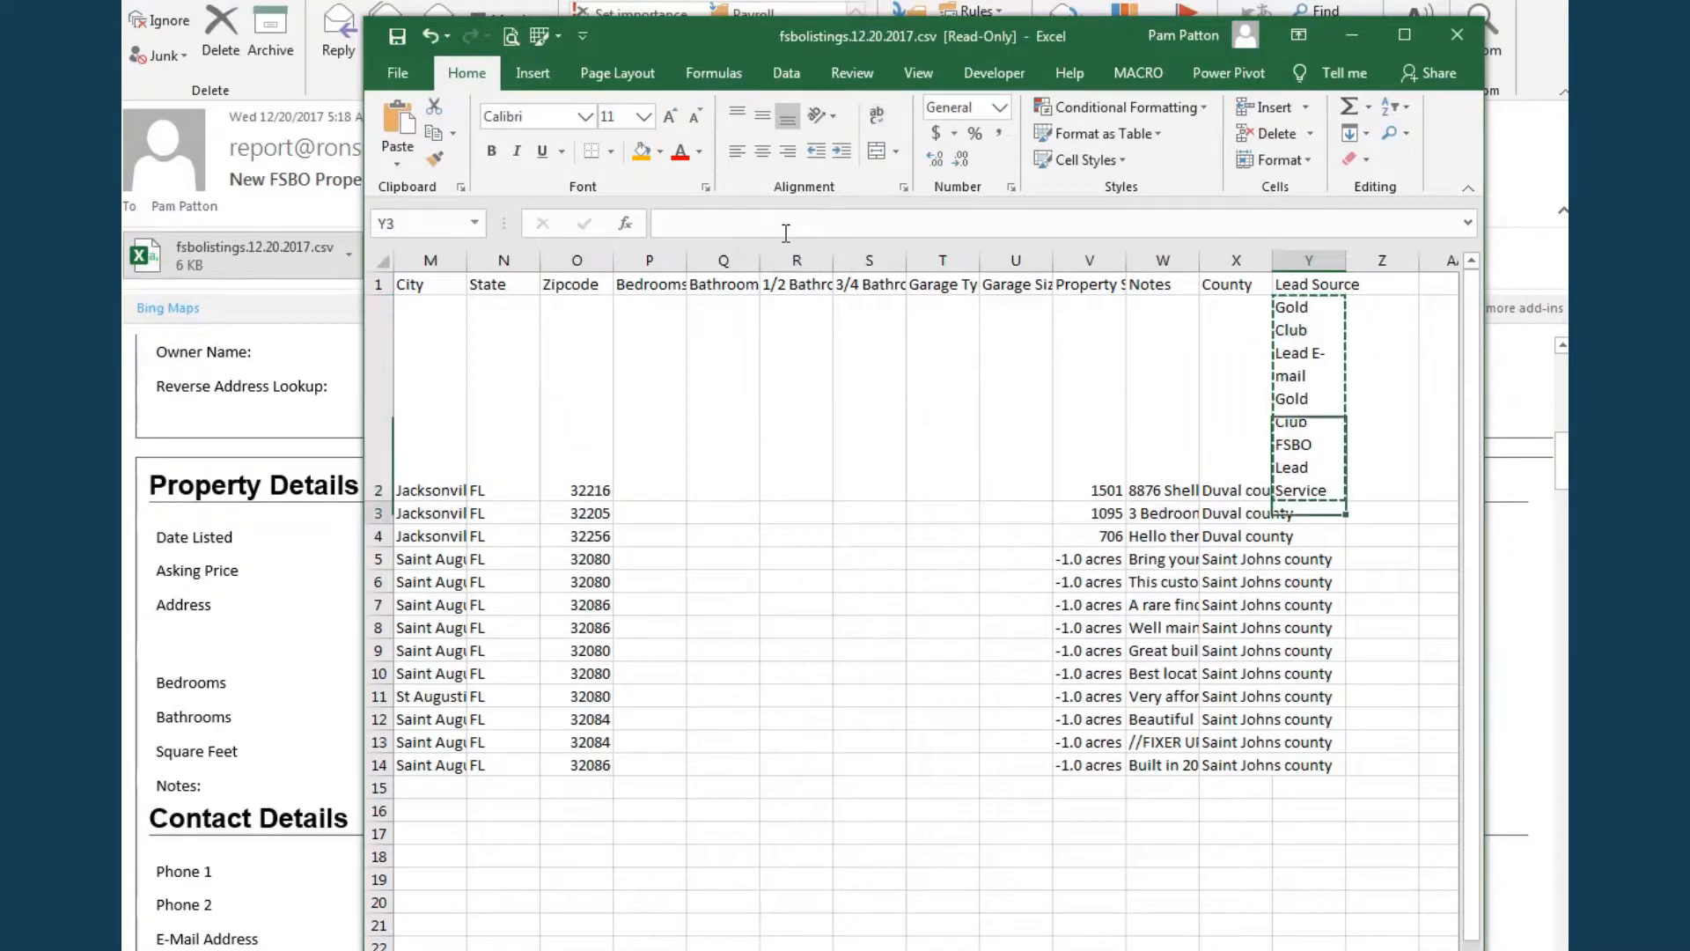
{"action": "key", "text": "shift+Down"}
{"action": "key", "text": "shift+Down"}
{"action": "key", "text": "shift+Down"}
{"action": "key", "text": "shift+Down"}
{"action": "key", "text": "shift+Down"}
{"action": "key", "text": "shift+Down"}
{"action": "key", "text": "shift+Down"}
{"action": "key", "text": "shift+Down"}
{"action": "key", "text": "shift+Down"}
{"action": "key", "text": "shift+Down"}
{"action": "key", "text": "shift+Down"}
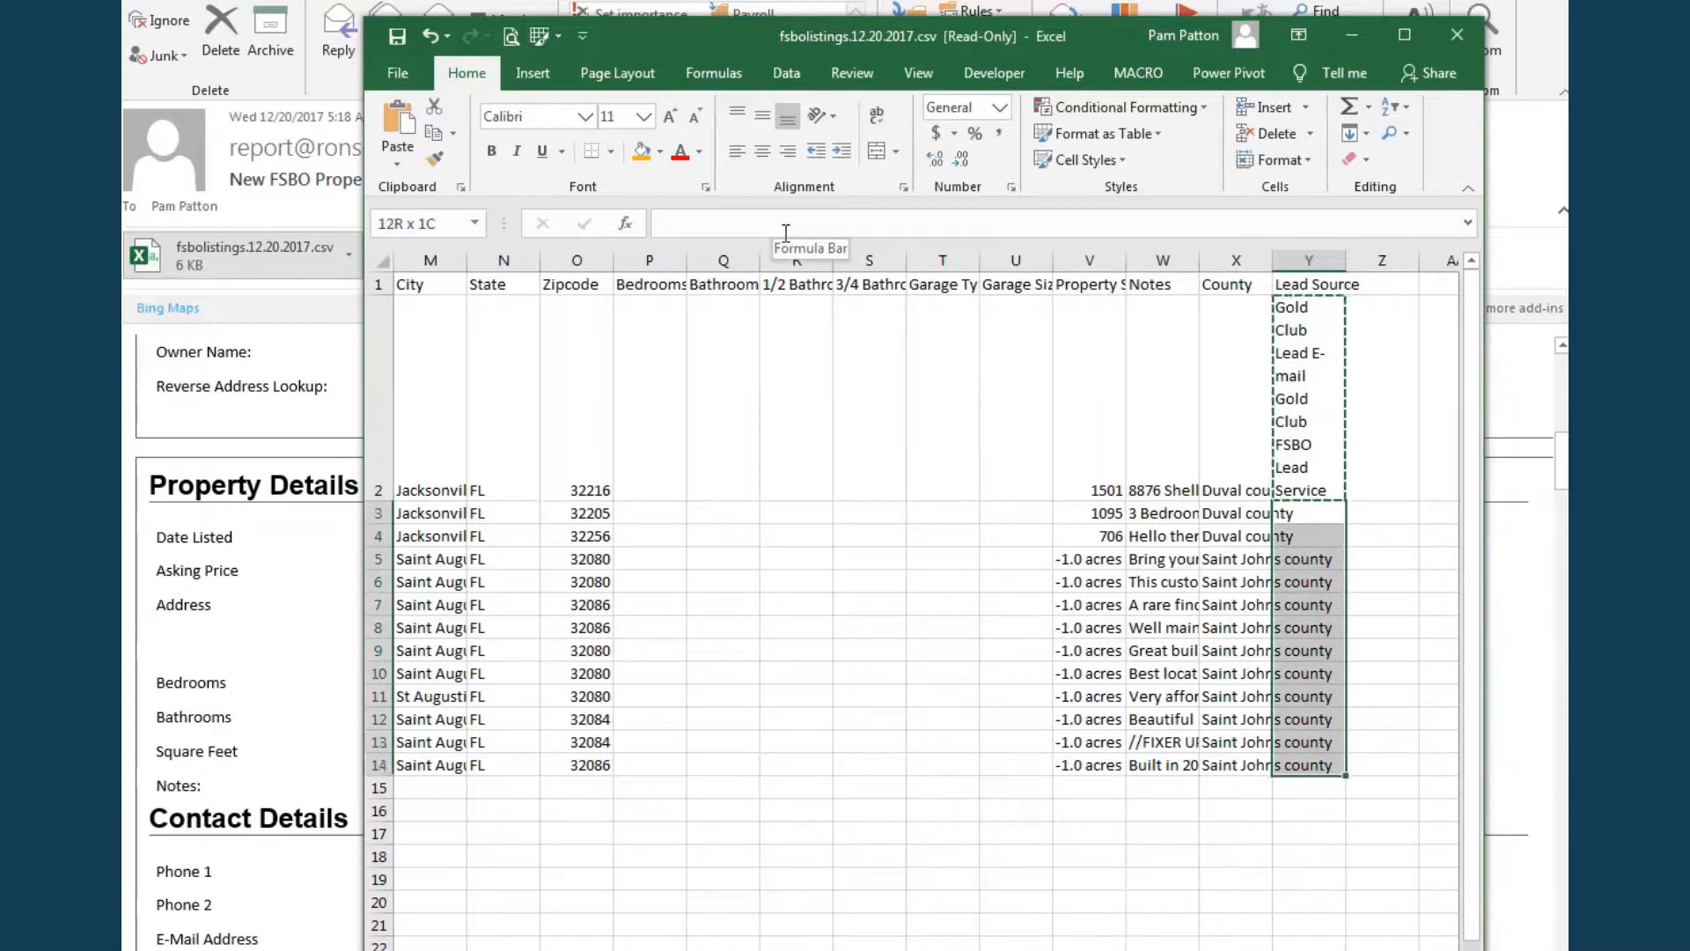
{"action": "key", "text": "Return"}
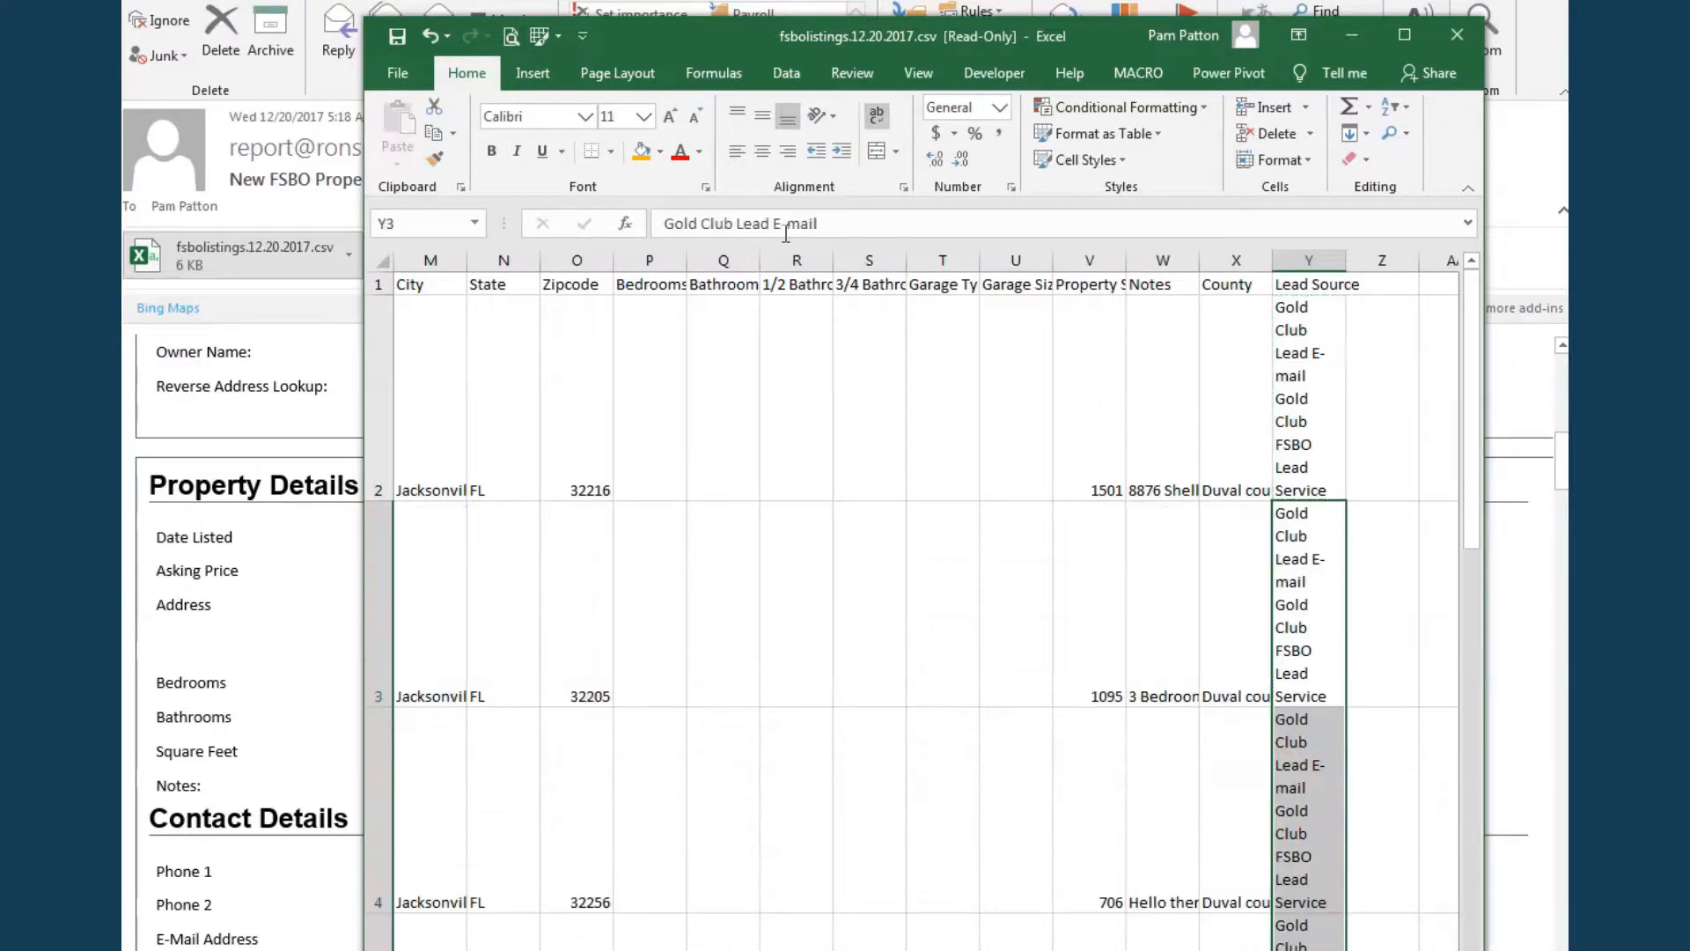
Turn off text wrapping for the whole Lead Source column
{"action": "left_click", "coordinate": [1306, 256]}
{"action": "left_click", "coordinate": [877, 119]}
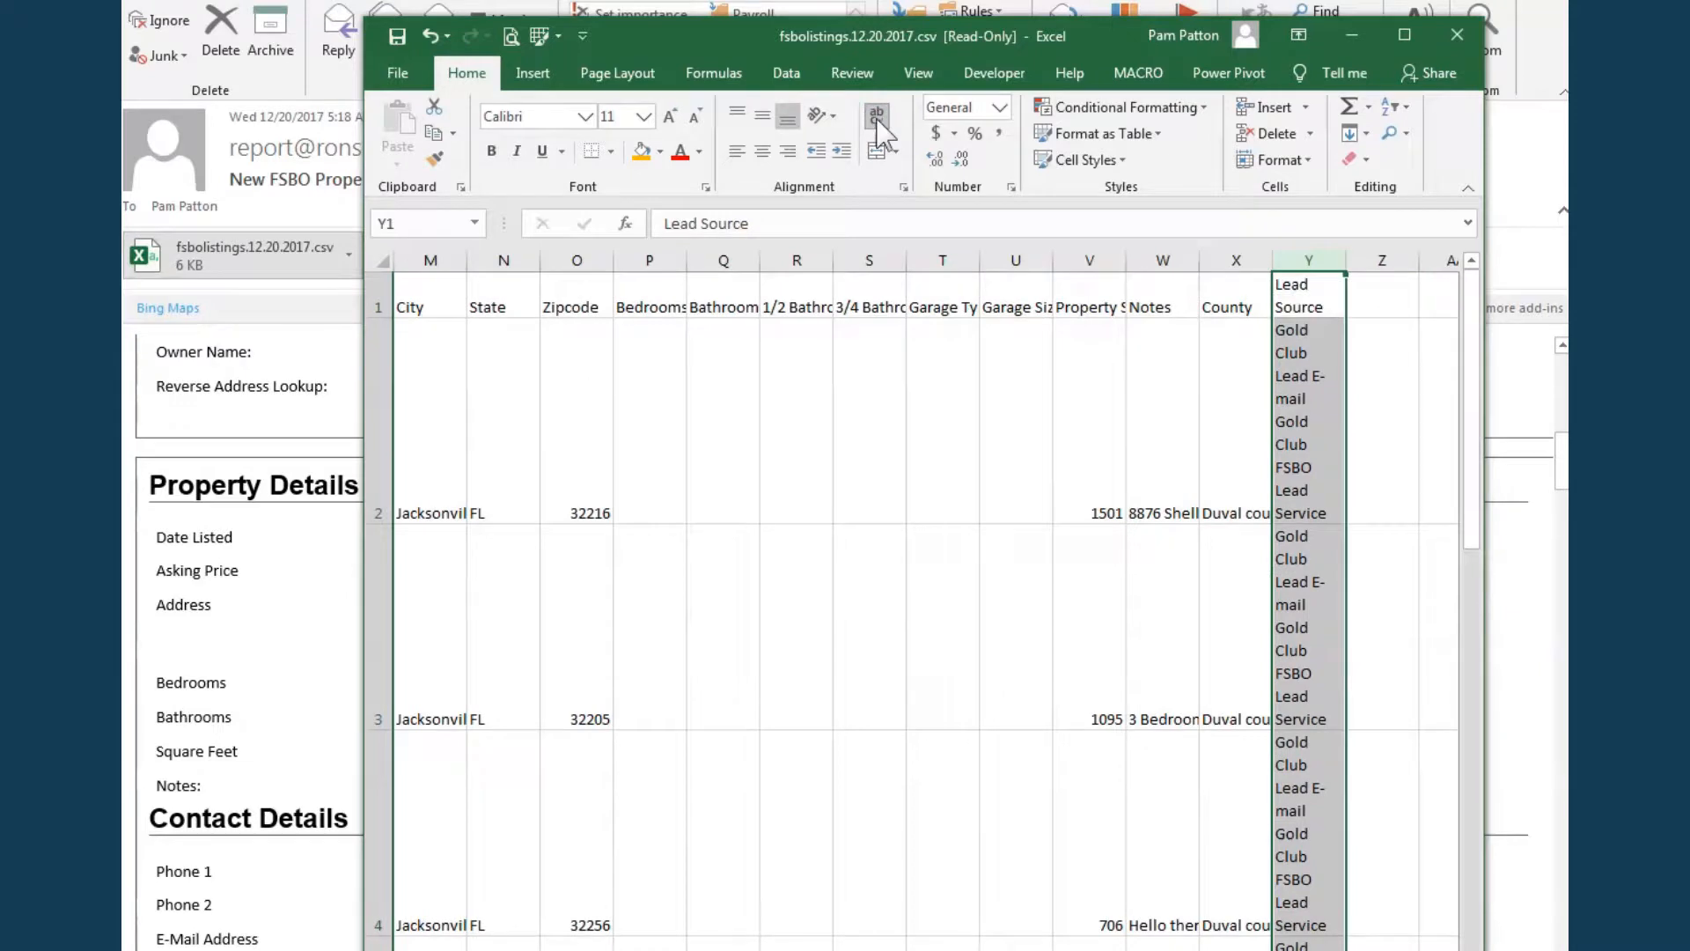
{"action": "left_click", "coordinate": [876, 120]}
{"action": "left_click", "coordinate": [797, 467]}
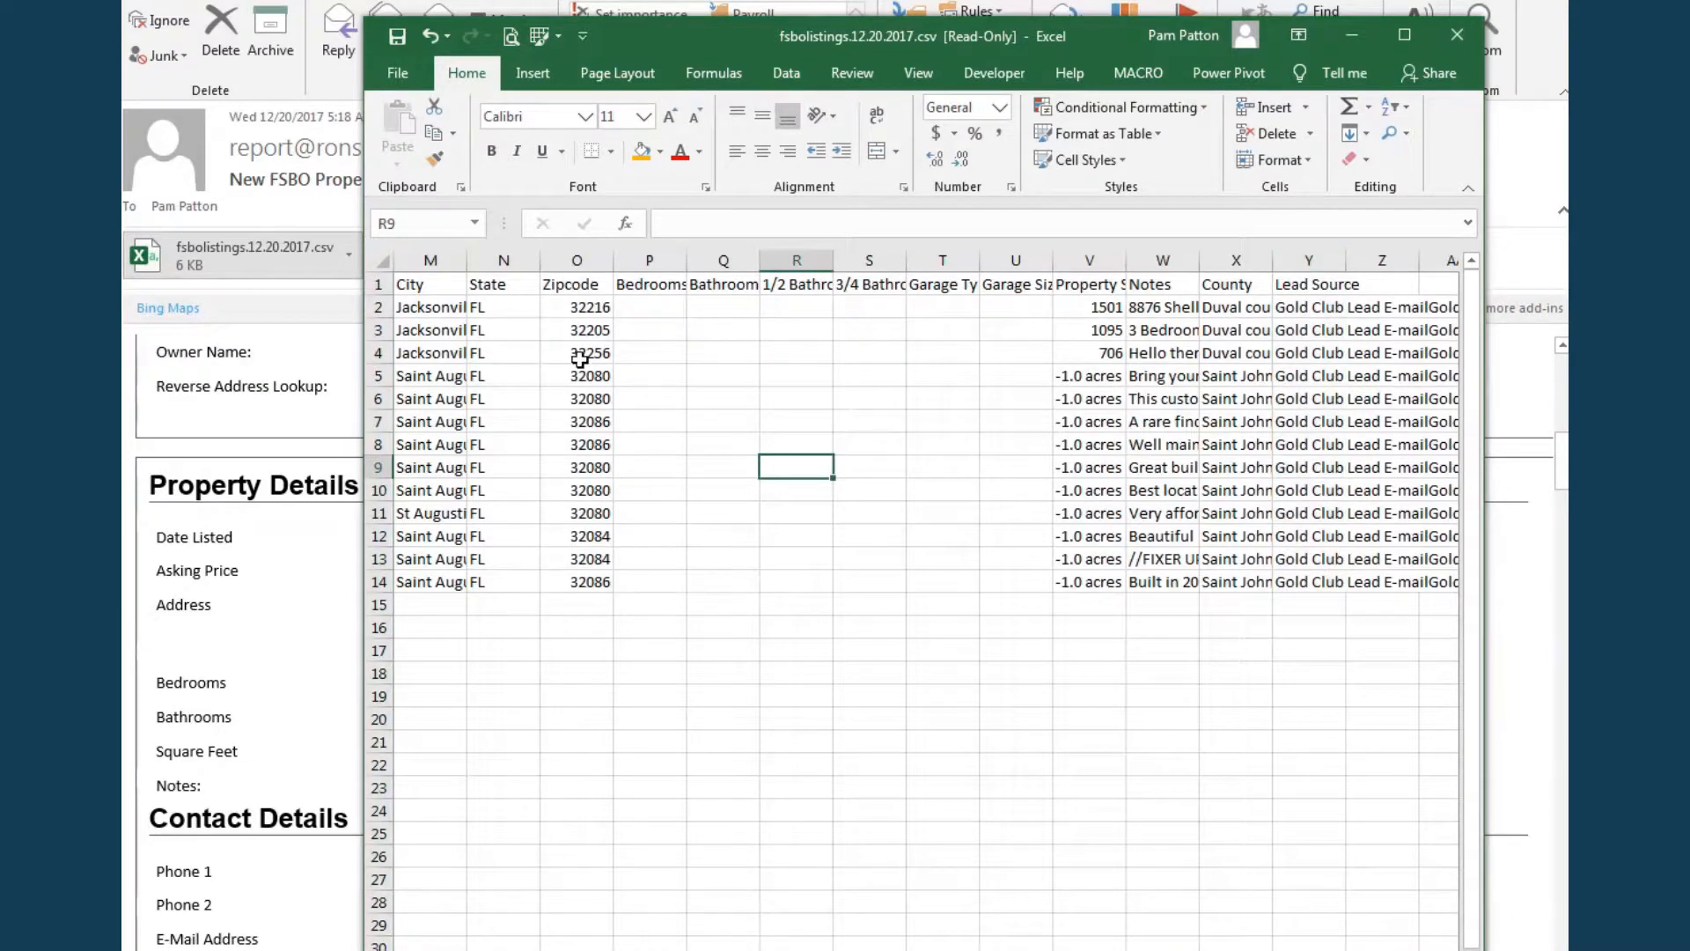
Delete the first listing record, row 2, from the sheet
{"action": "left_click", "coordinate": [379, 306]}
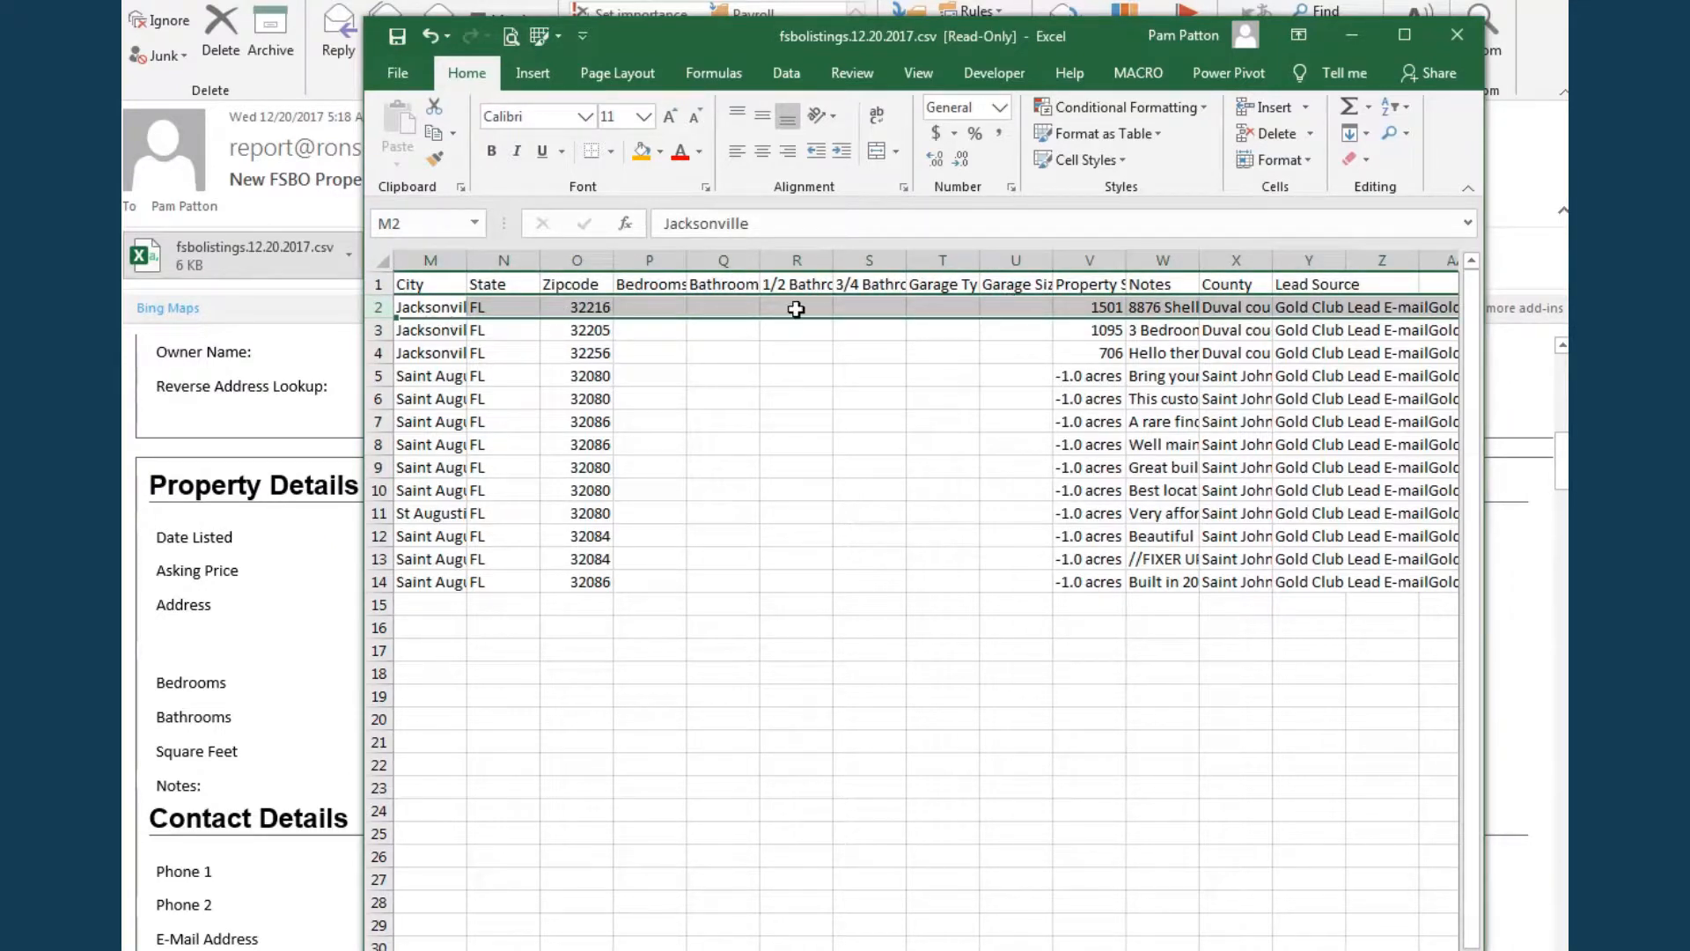
{"action": "right_click", "coordinate": [387, 308]}
{"action": "left_click", "coordinate": [429, 492]}
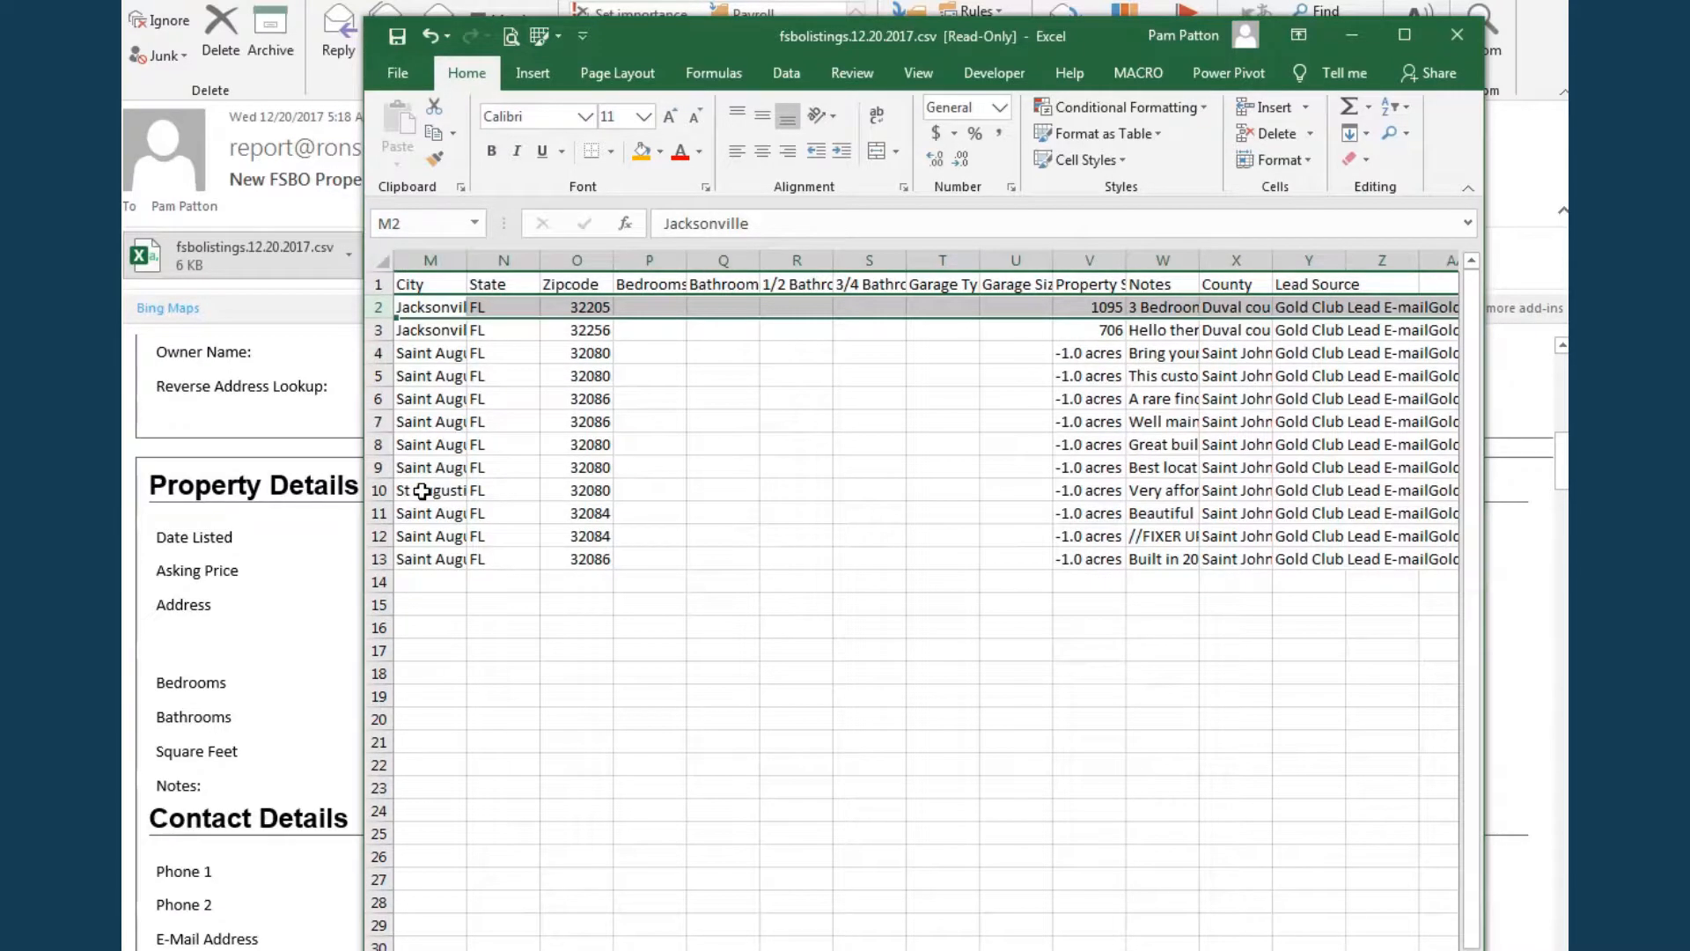
Save the workbook over fsbolistings.10.29.2019.csv in My Documents, keeping the CSV format, and close it
{"action": "left_click", "coordinate": [398, 73]}
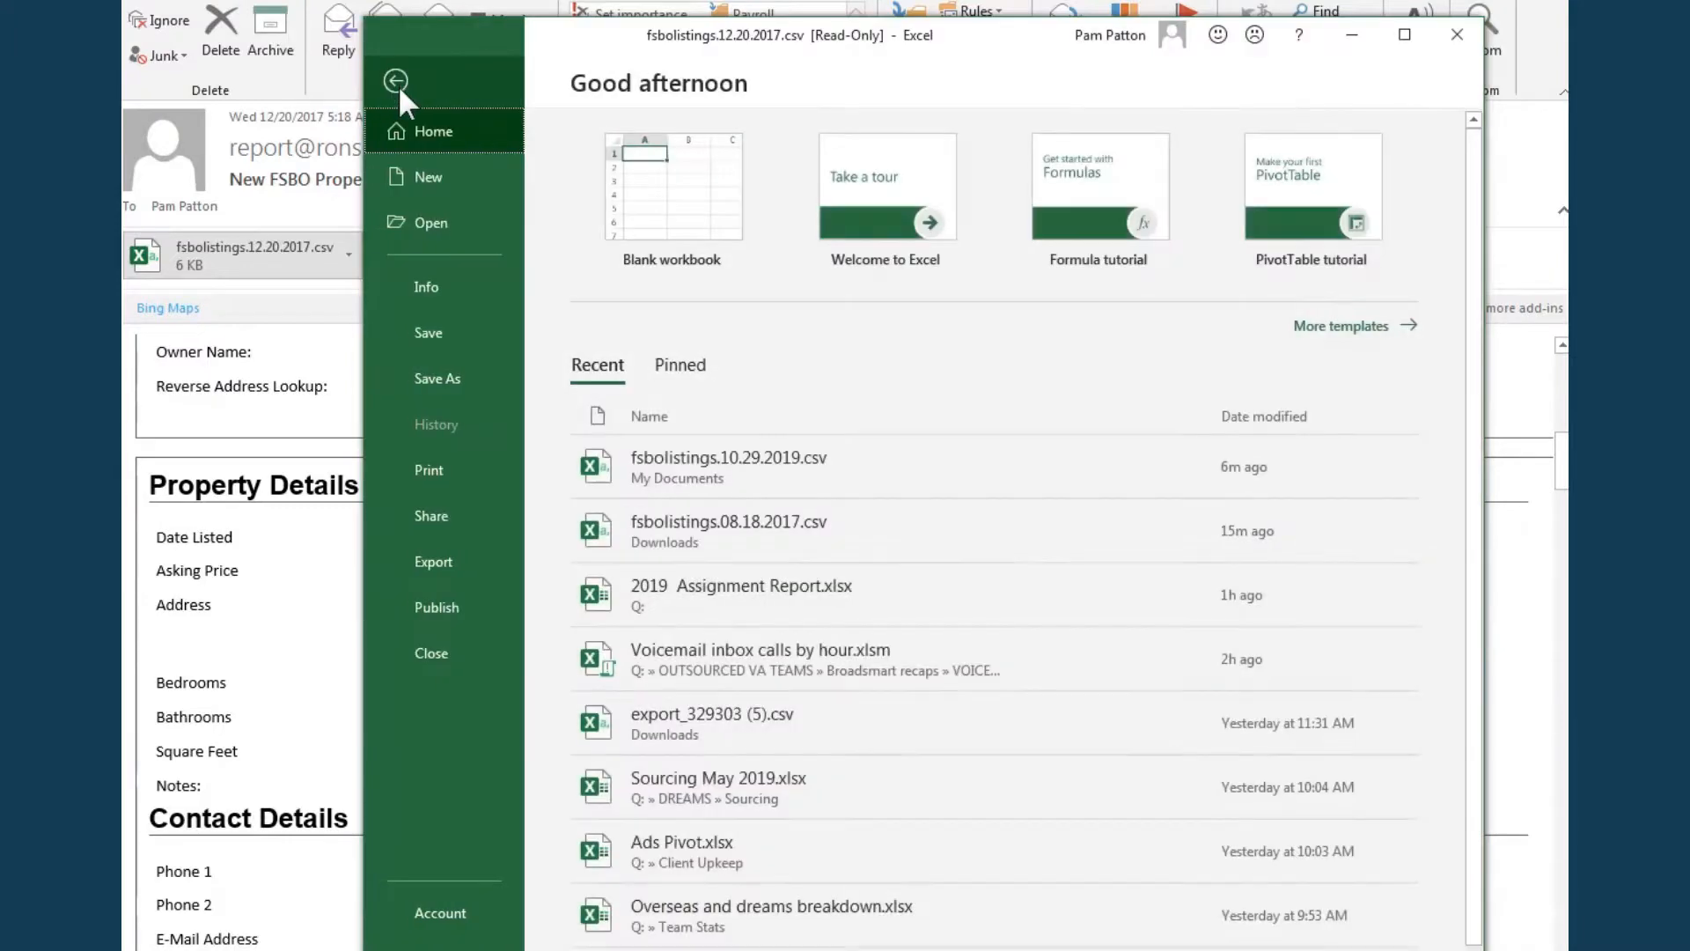
{"action": "left_click", "coordinate": [435, 391]}
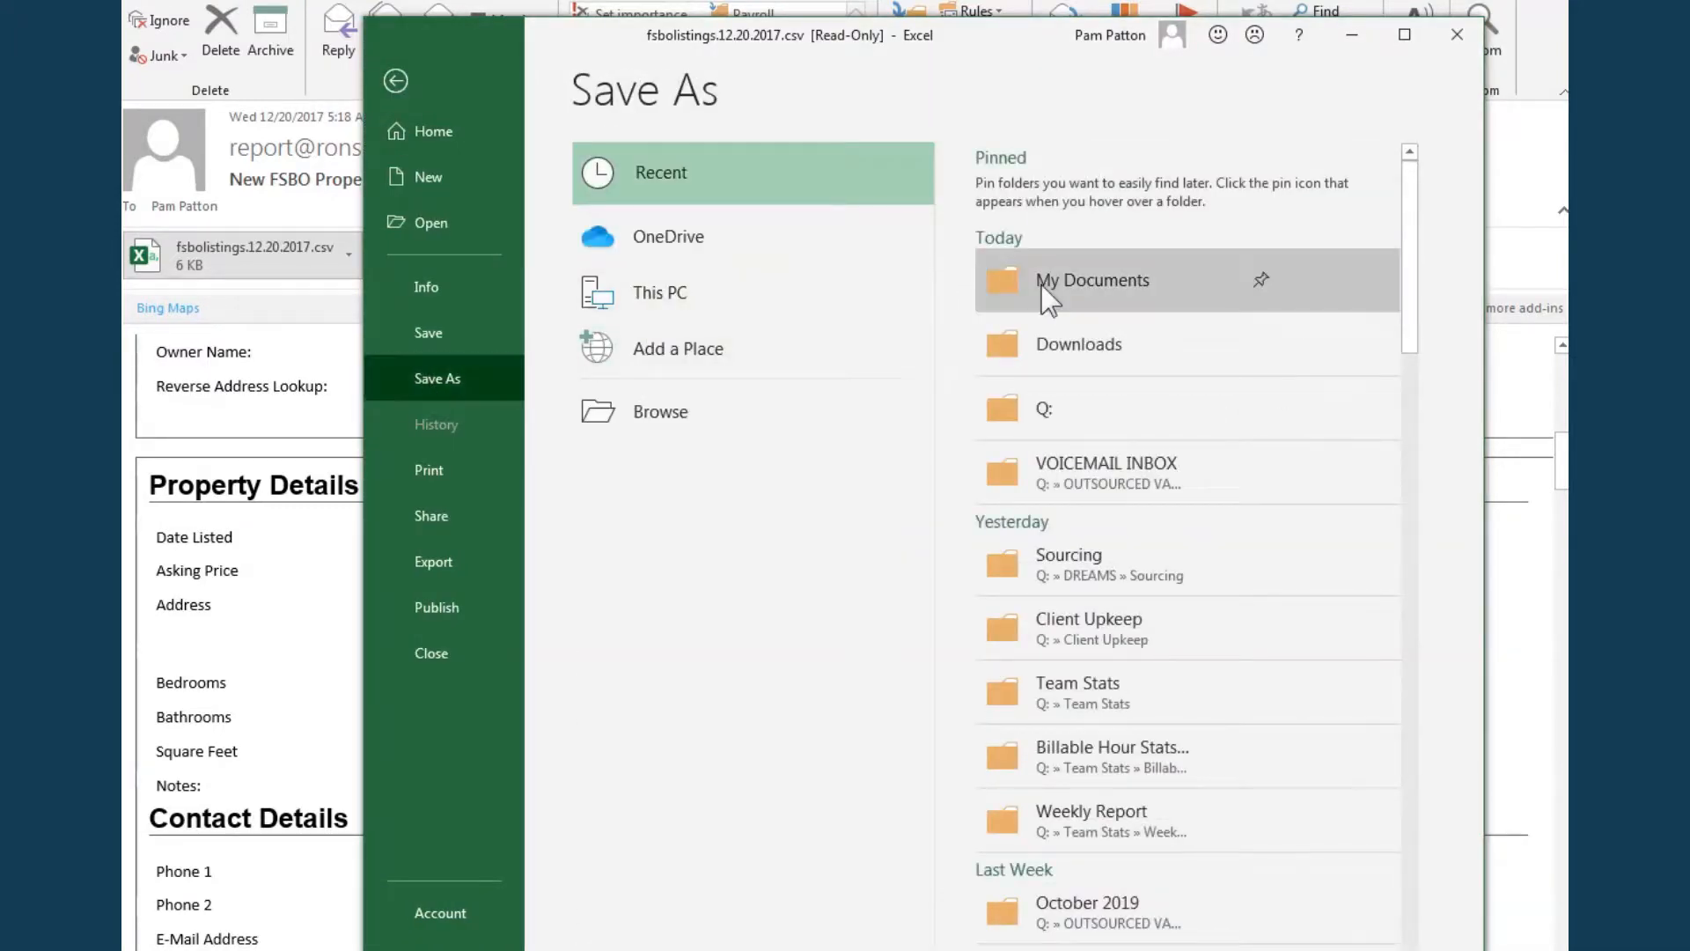
{"action": "left_click", "coordinate": [993, 290]}
{"action": "left_click", "coordinate": [708, 365]}
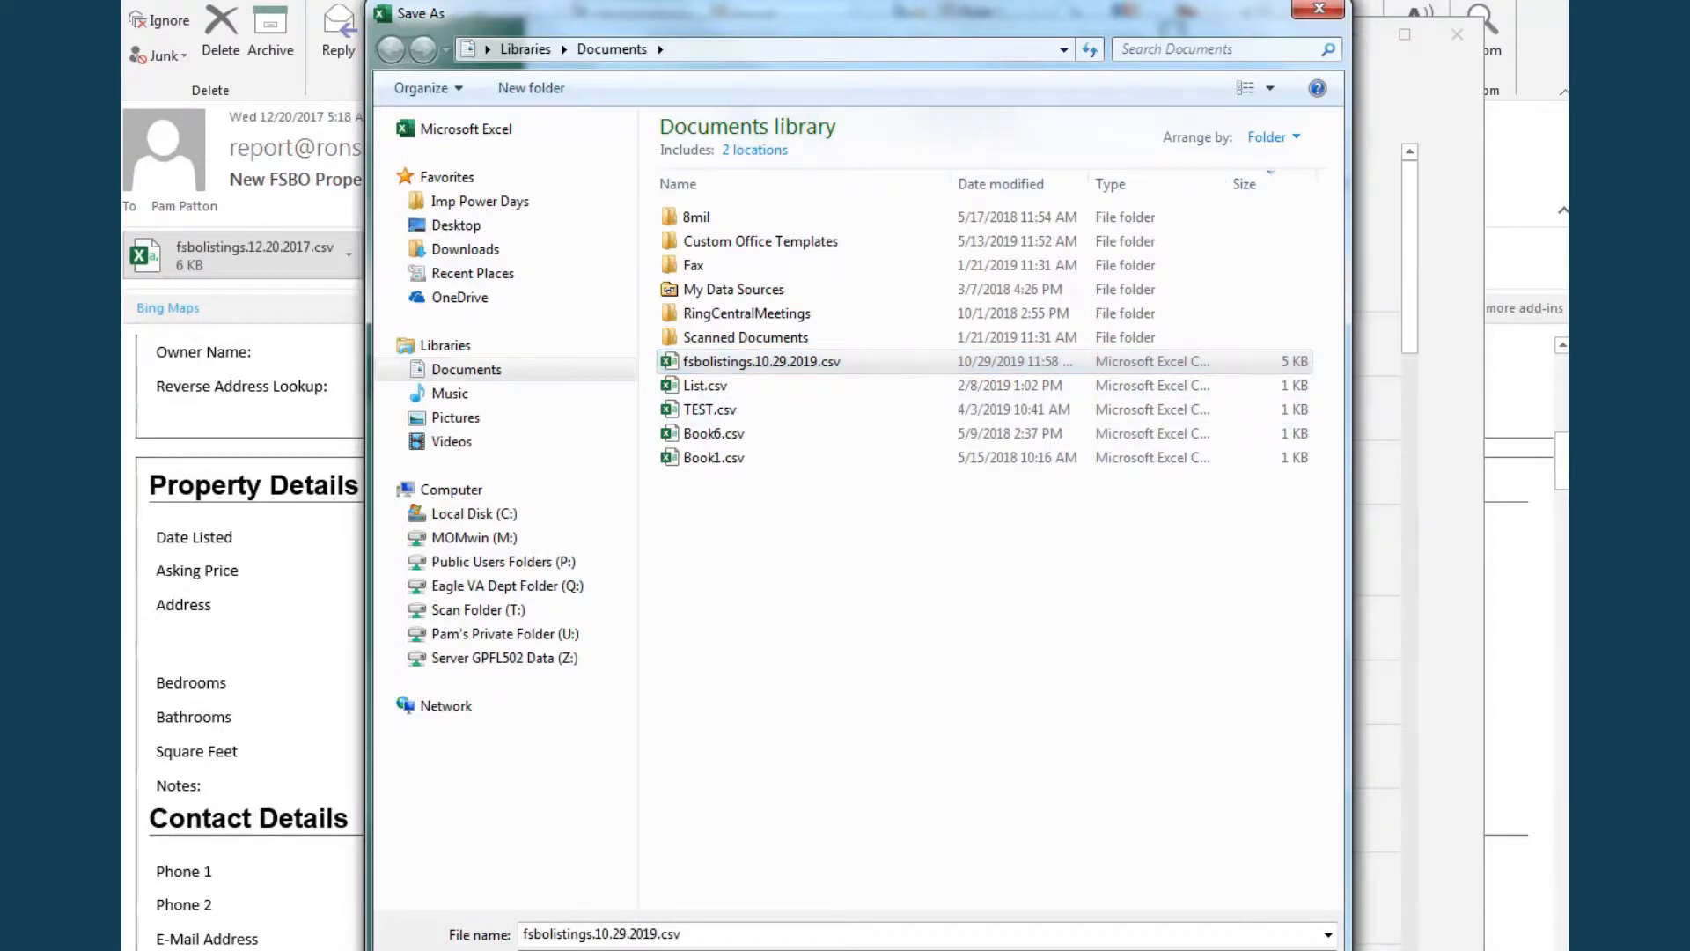
{"action": "key", "text": "Return"}
{"action": "left_click", "coordinate": [904, 521]}
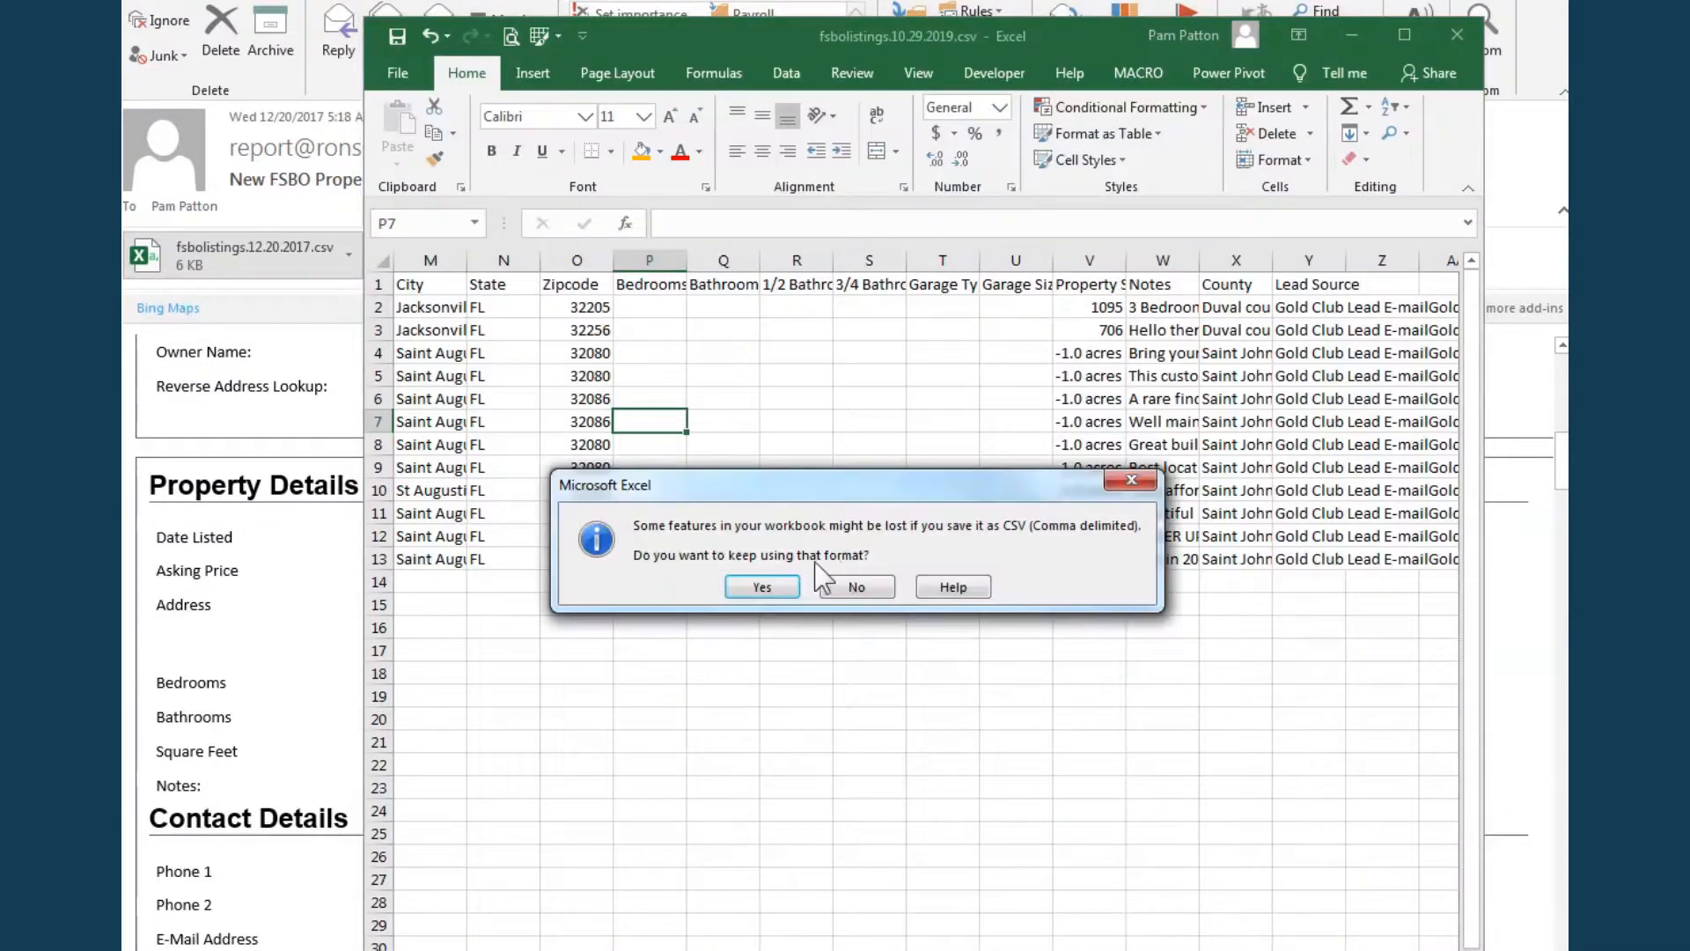
{"action": "left_click", "coordinate": [758, 582]}
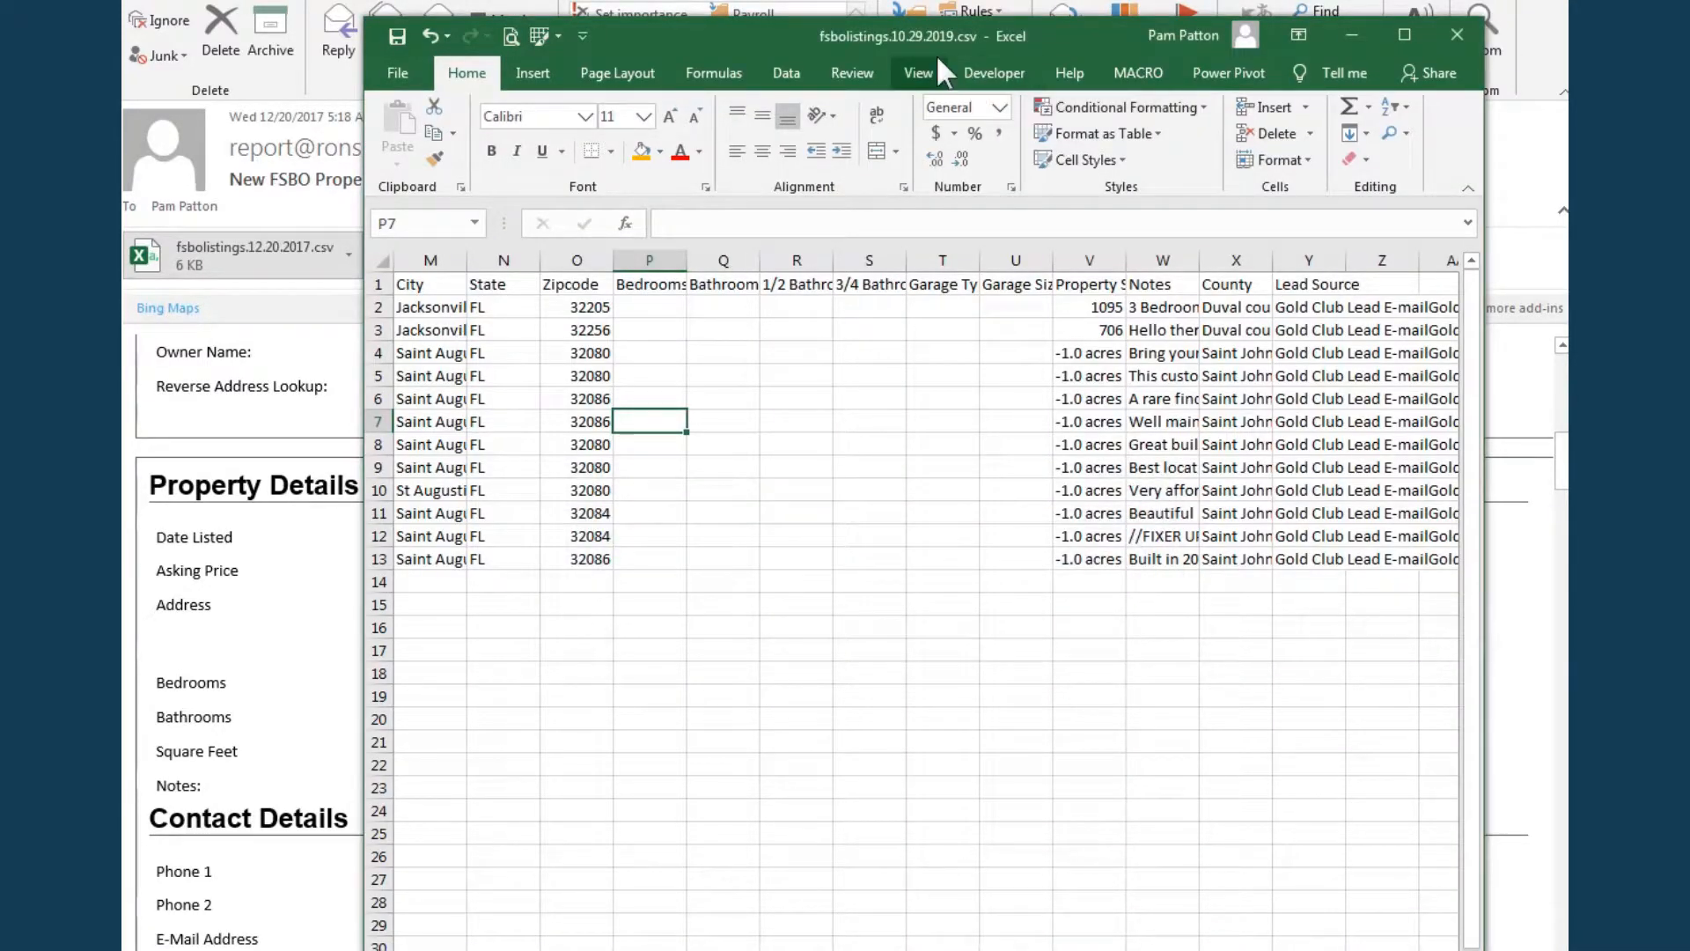
{"action": "left_click", "coordinate": [1456, 36]}
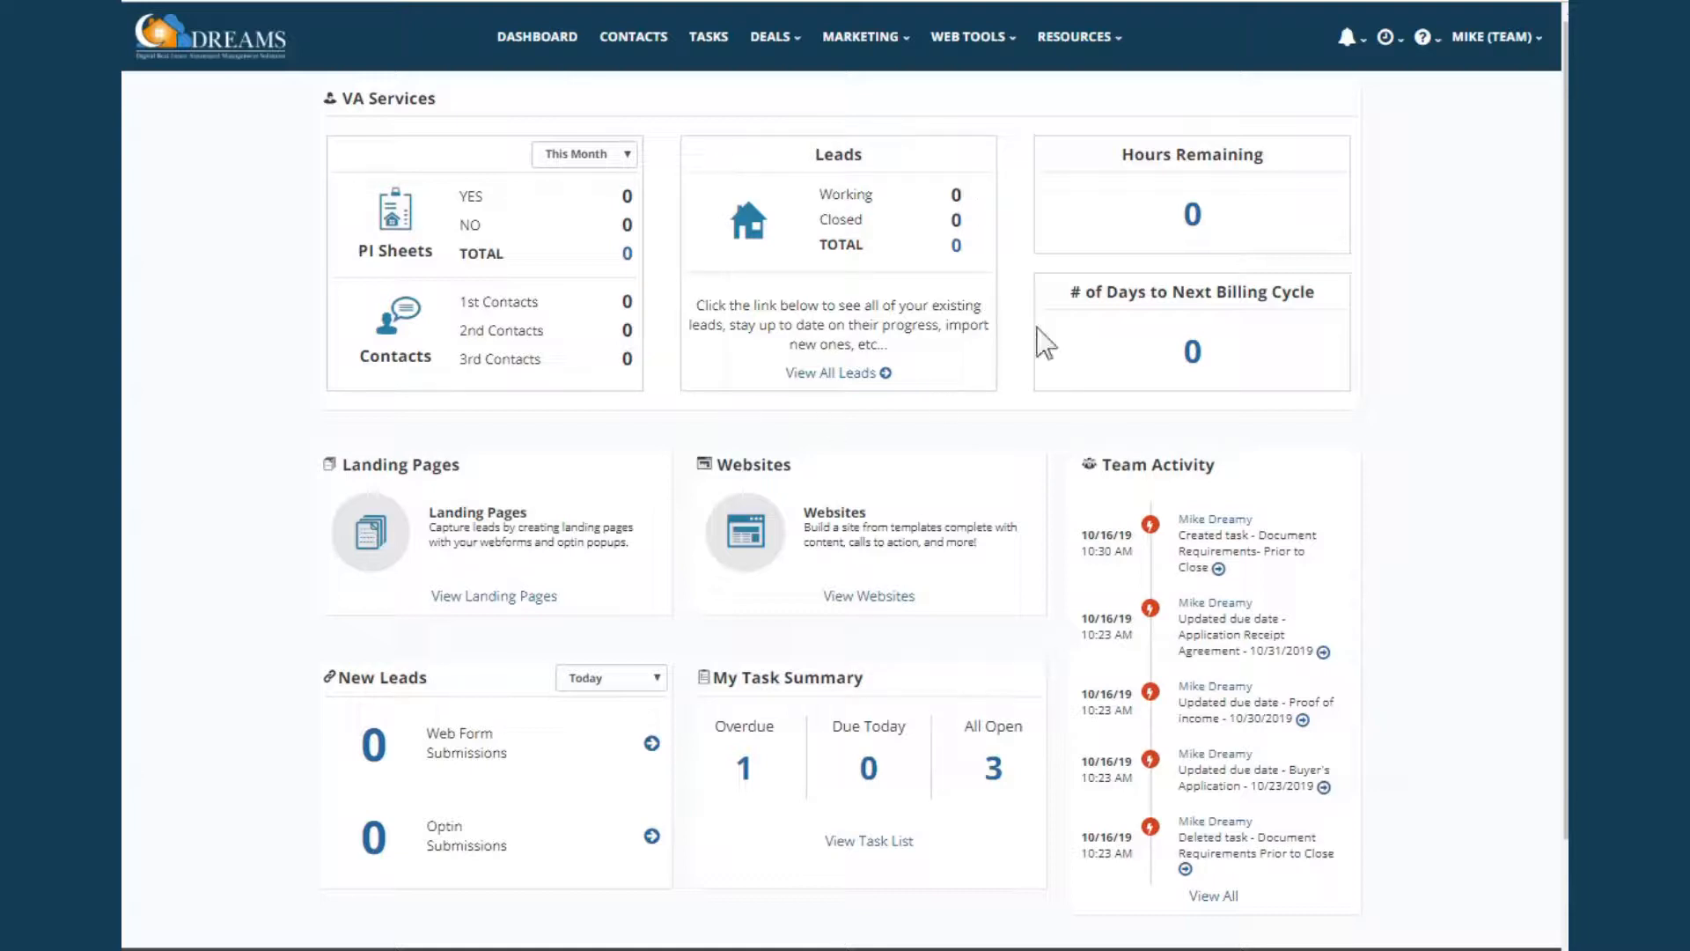
In DREAMS, open the list of all leads and view both the closed and the working leads
{"action": "left_click", "coordinate": [812, 374]}
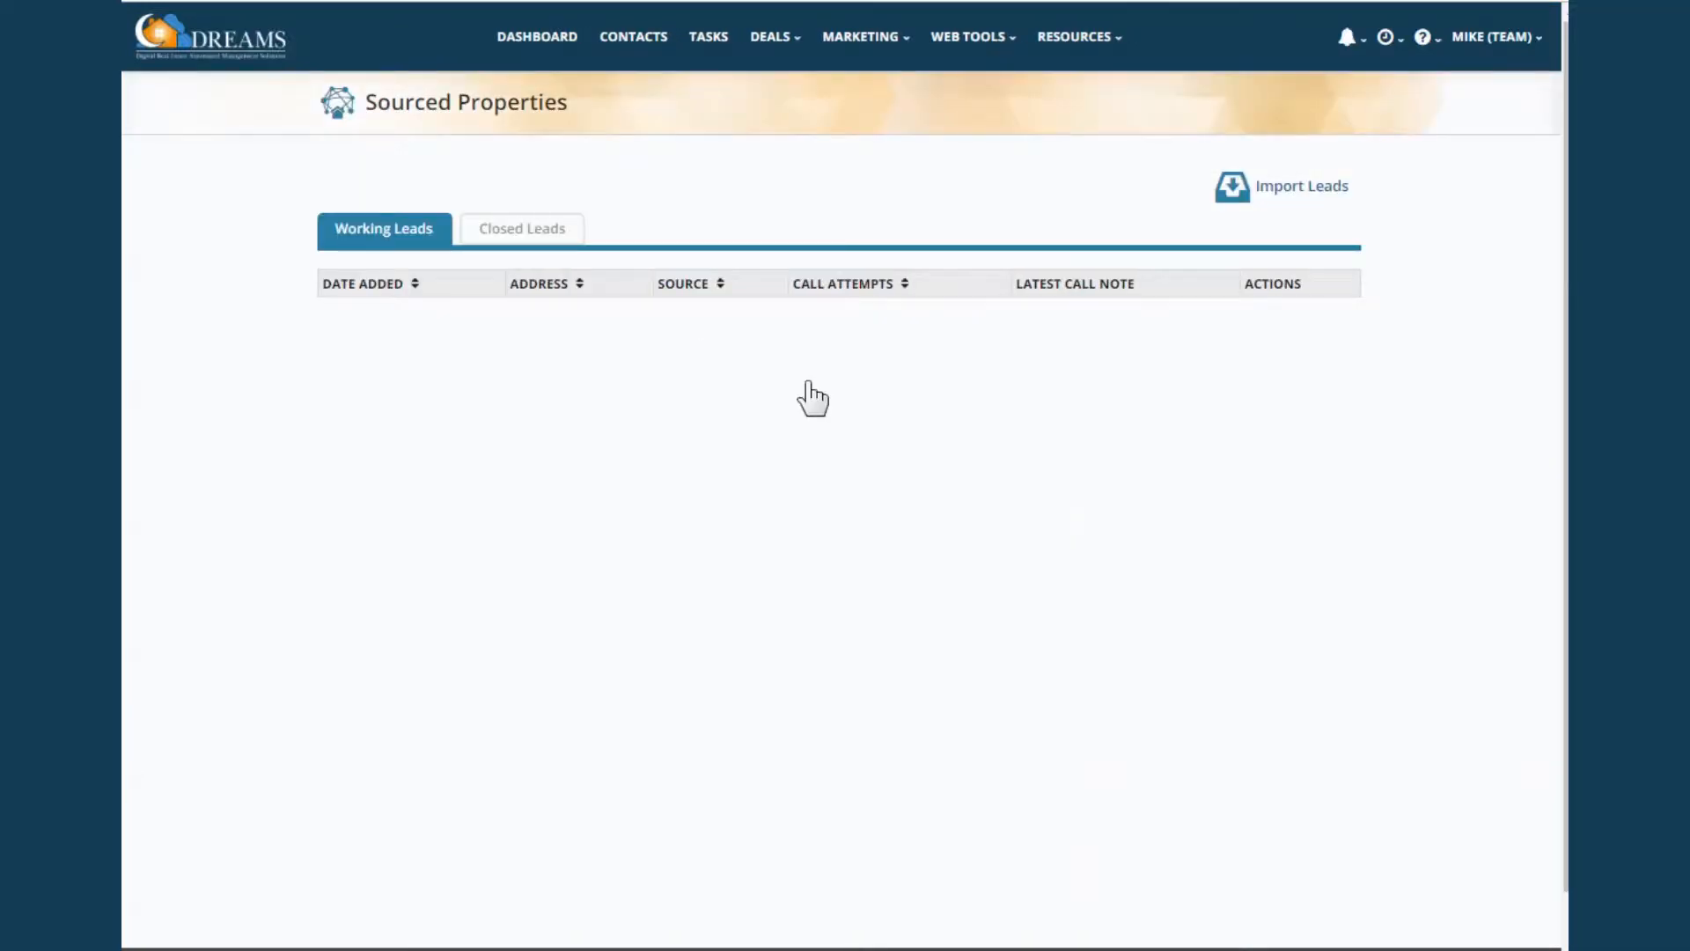
{"action": "left_click", "coordinate": [500, 236]}
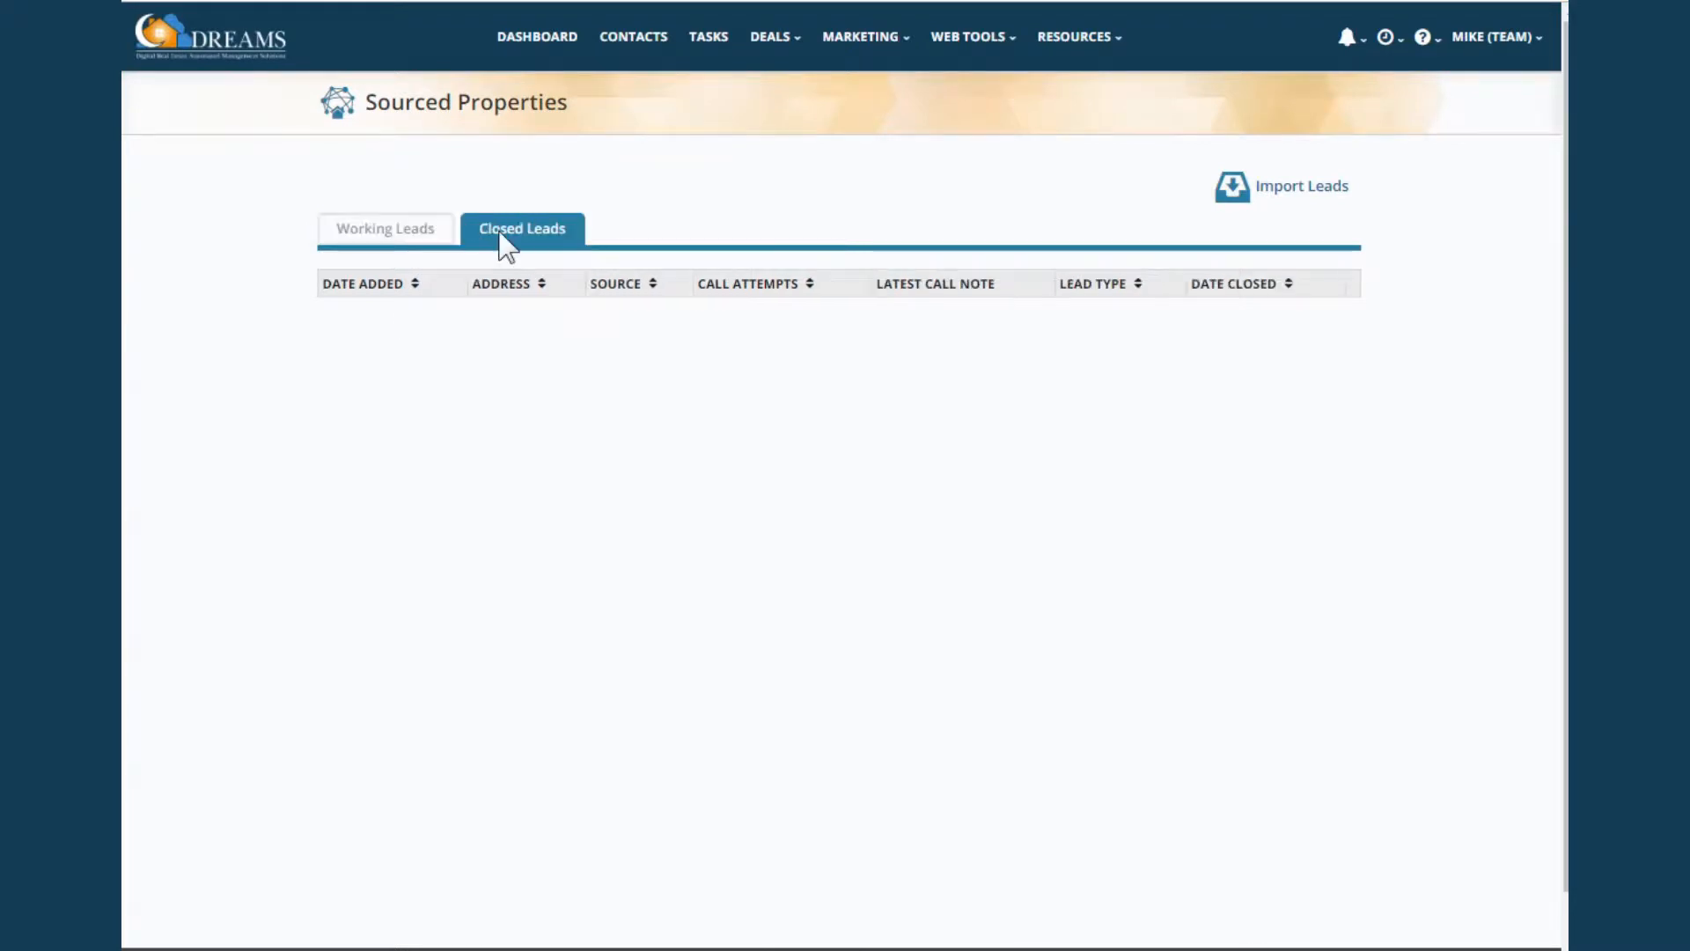
{"action": "left_click", "coordinate": [392, 239]}
{"action": "left_click", "coordinate": [538, 236]}
{"action": "left_click", "coordinate": [404, 235]}
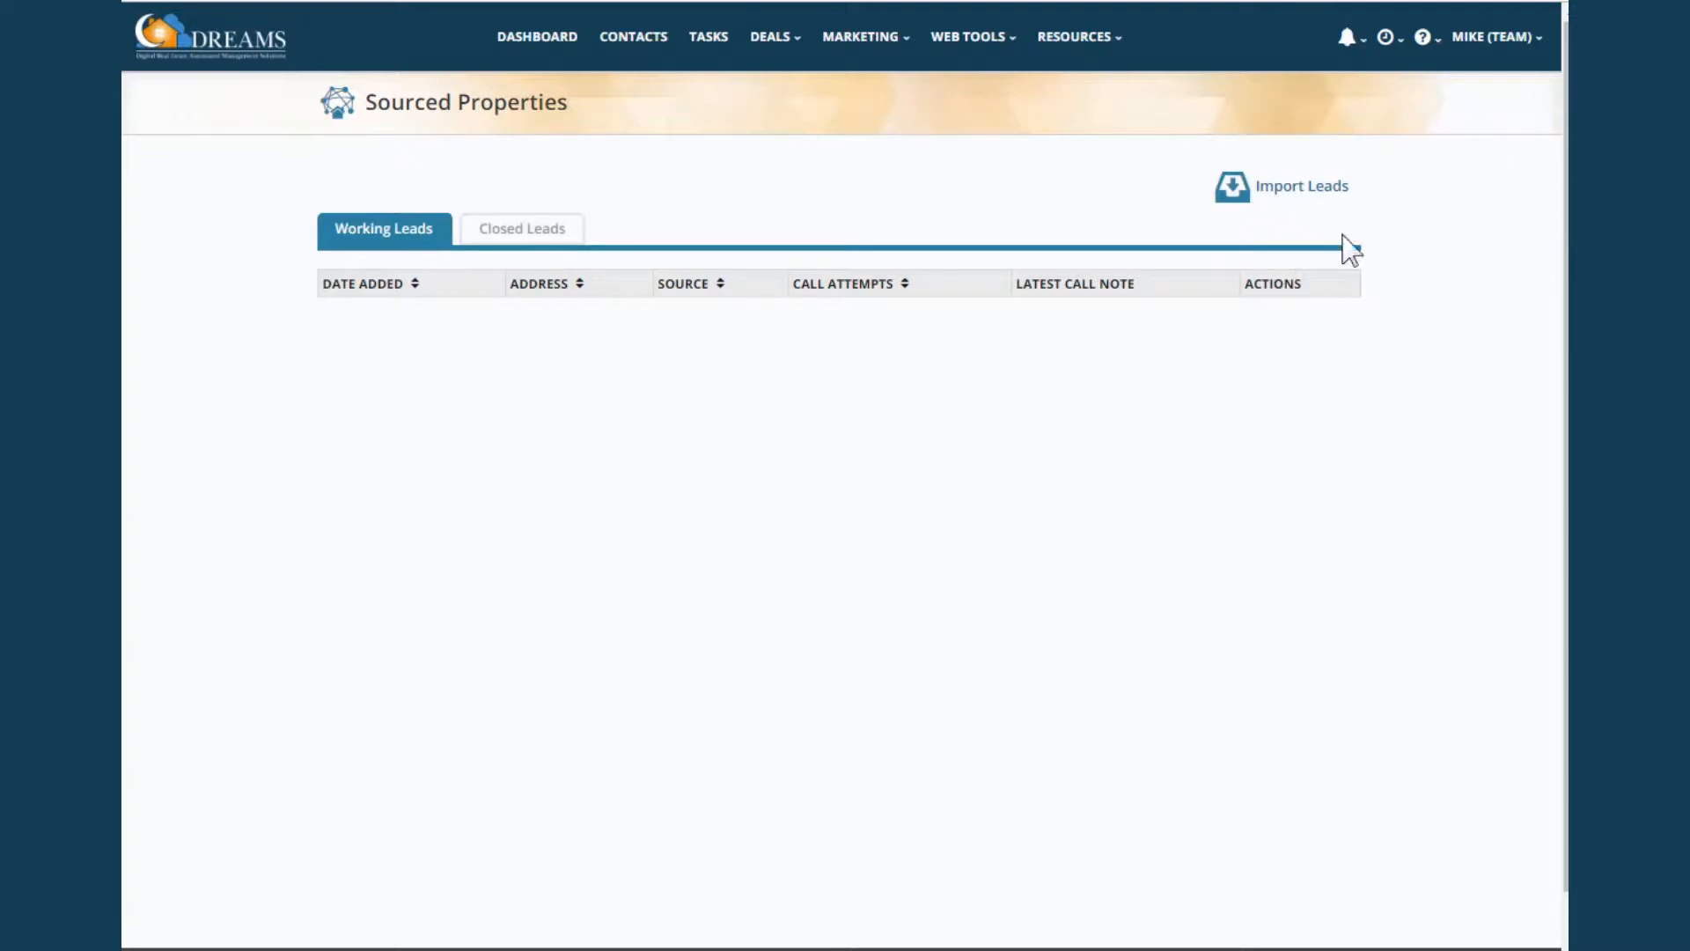
Start a lead import and upload fsbolistings.10.29.2019.csv from the Documents library
{"action": "left_click", "coordinate": [1292, 195]}
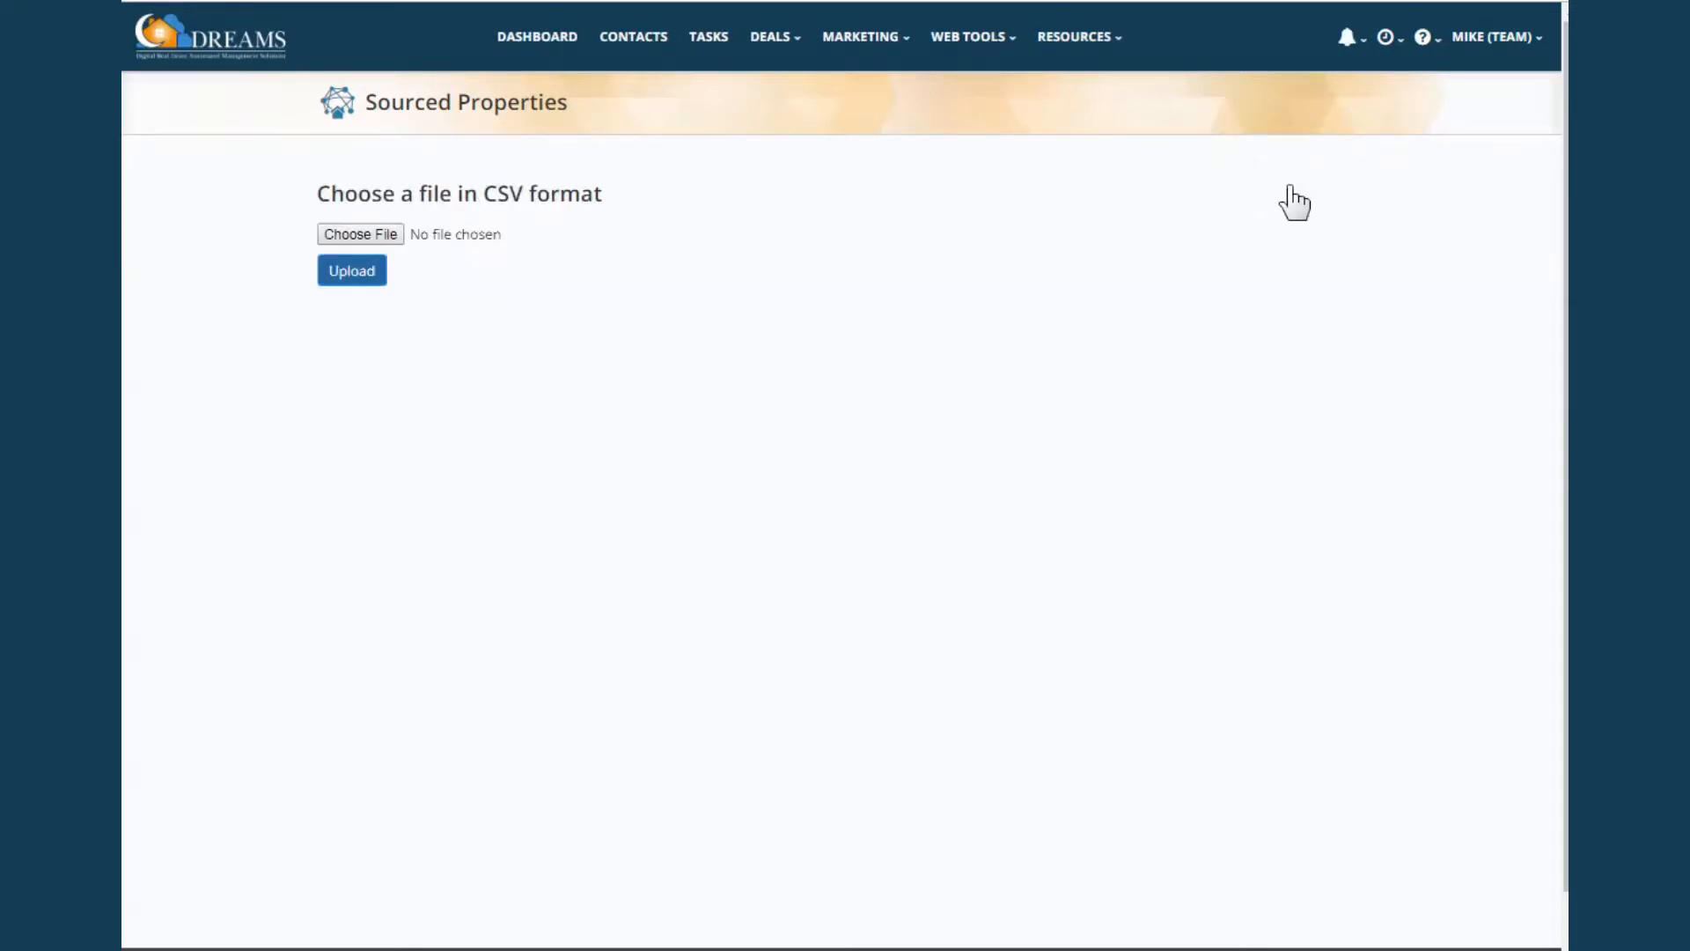
{"action": "left_click", "coordinate": [338, 238]}
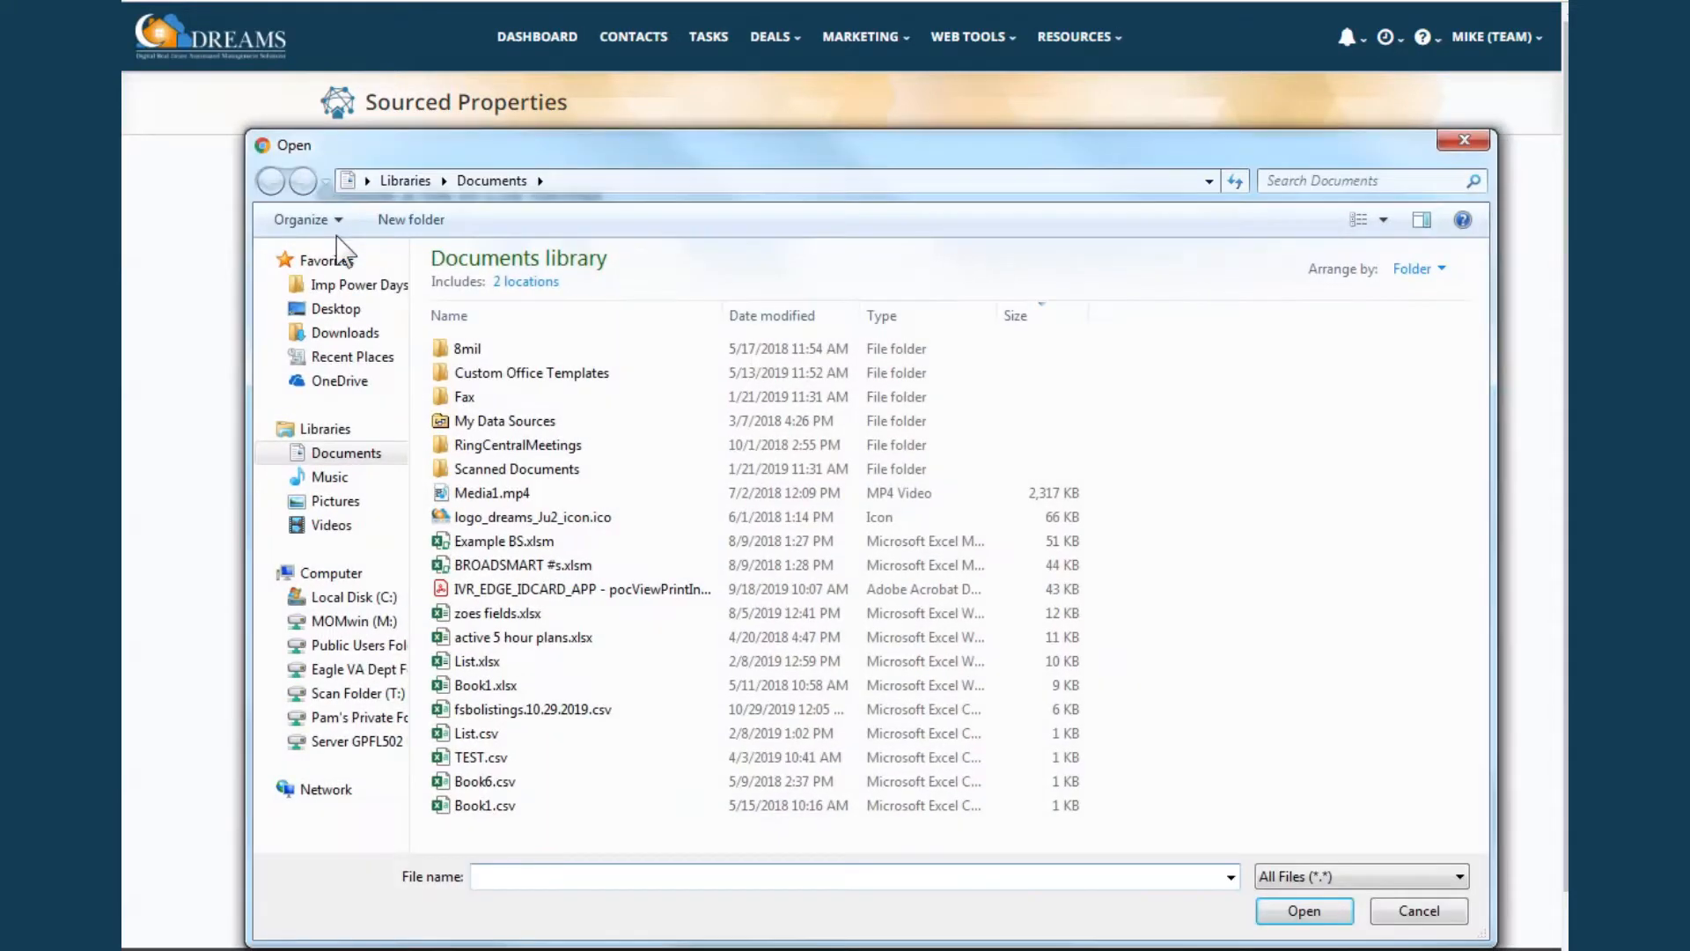
{"action": "left_click", "coordinate": [505, 708]}
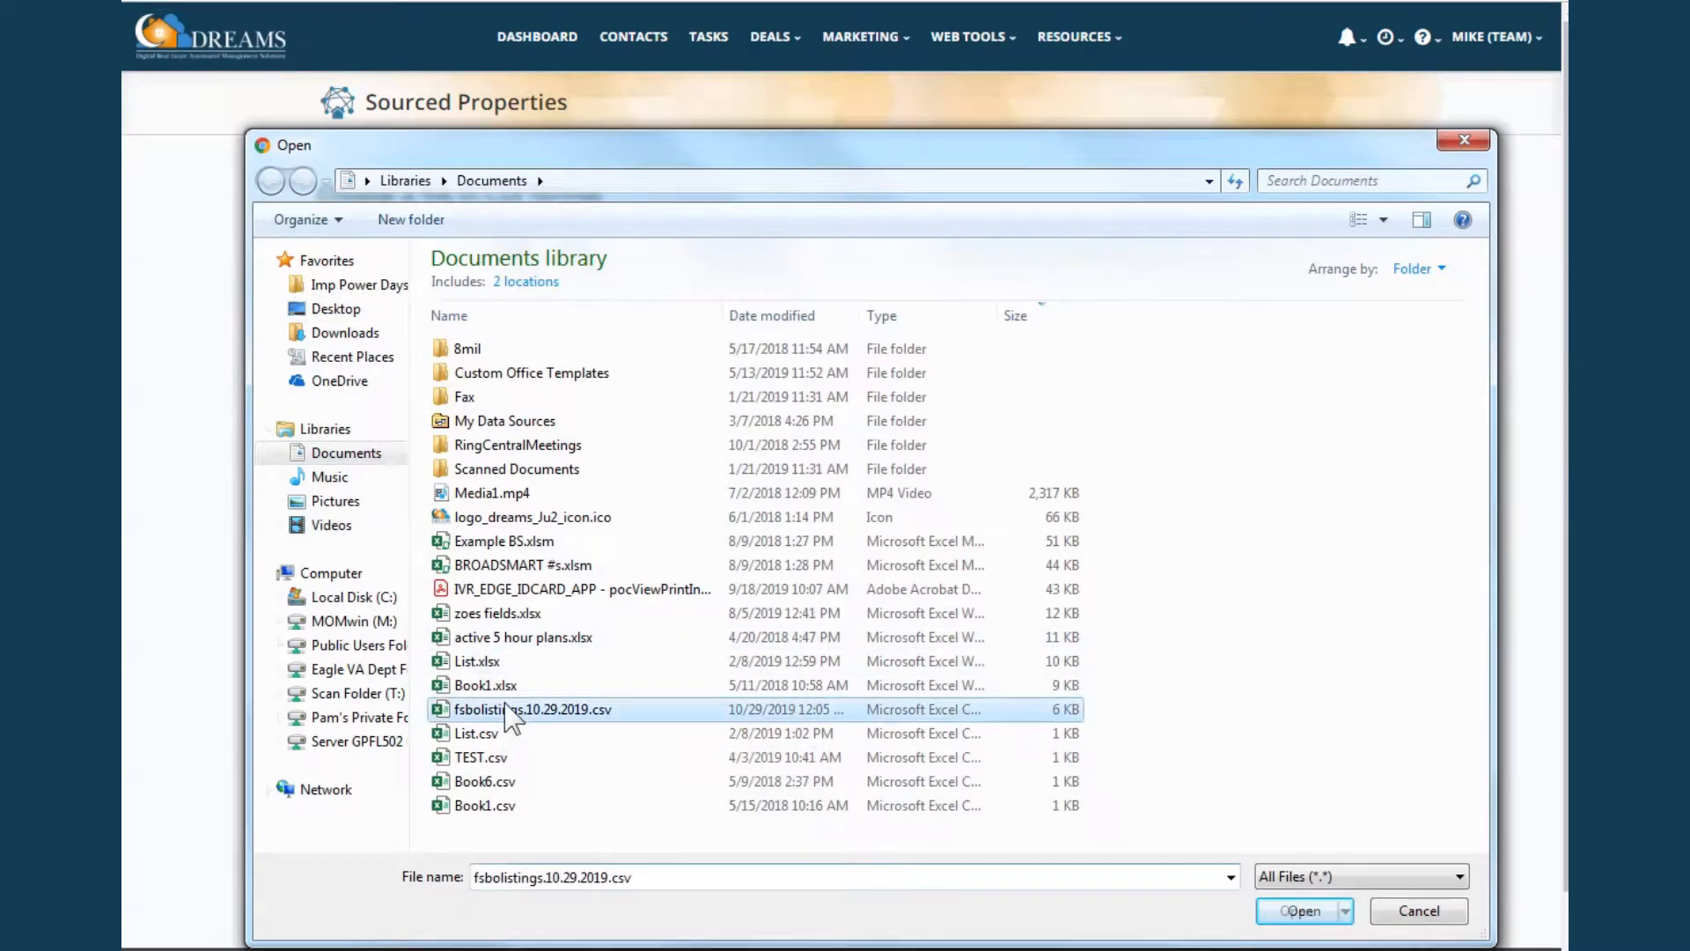
{"action": "left_click", "coordinate": [1289, 911]}
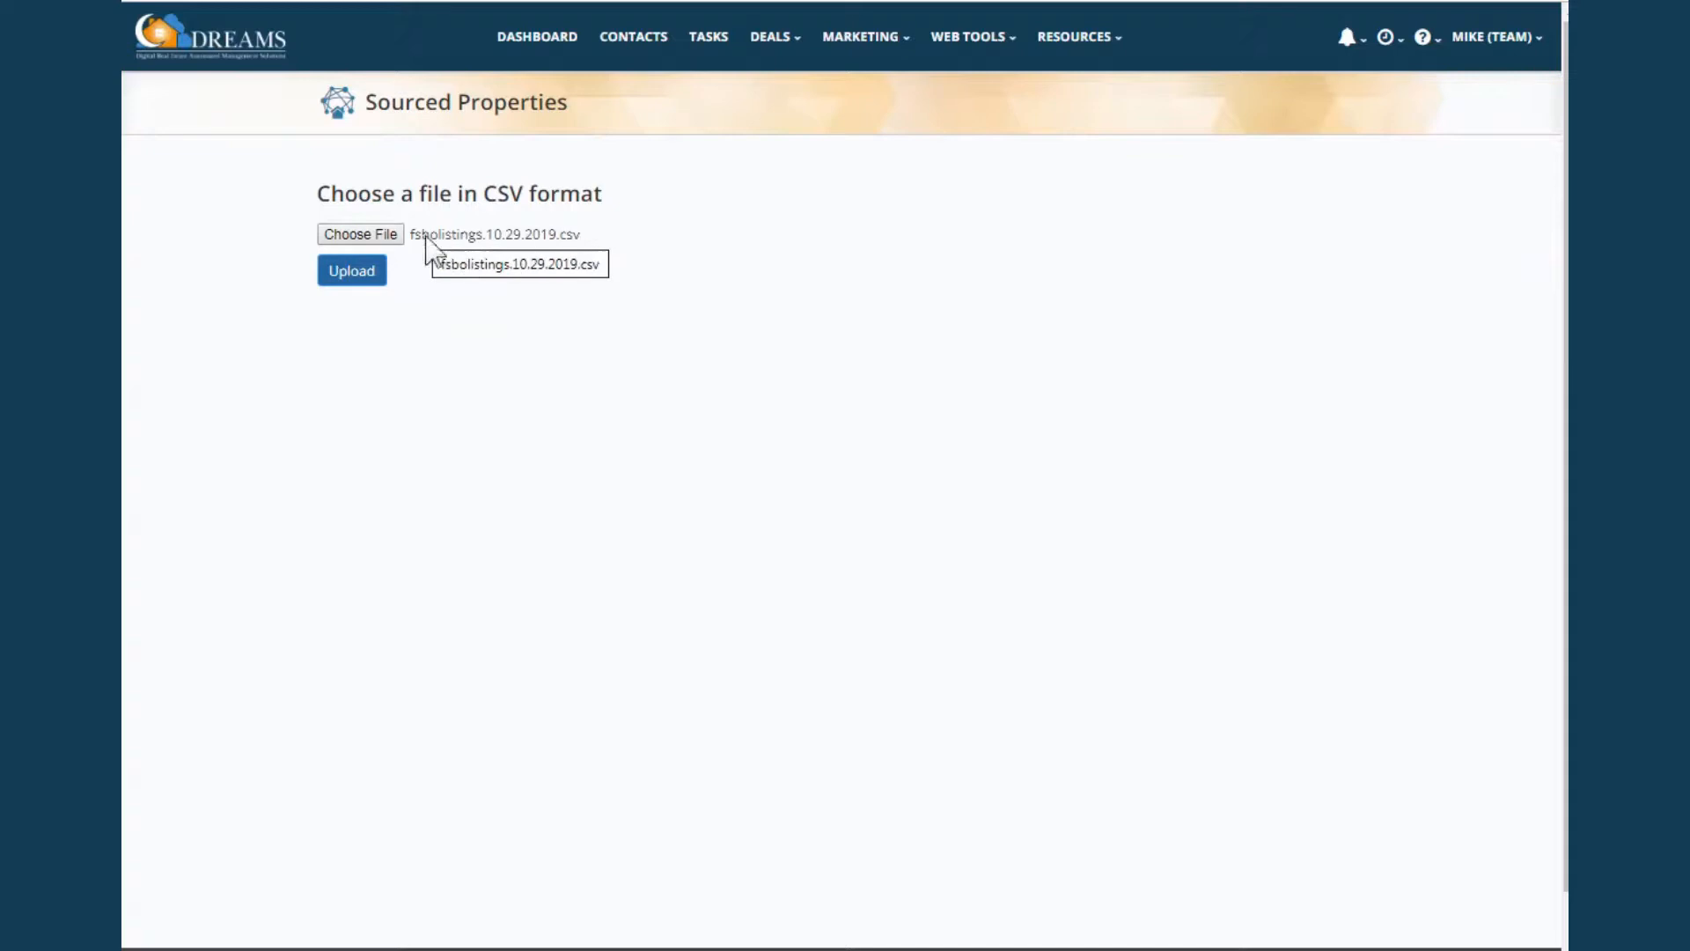
{"action": "left_click", "coordinate": [363, 275]}
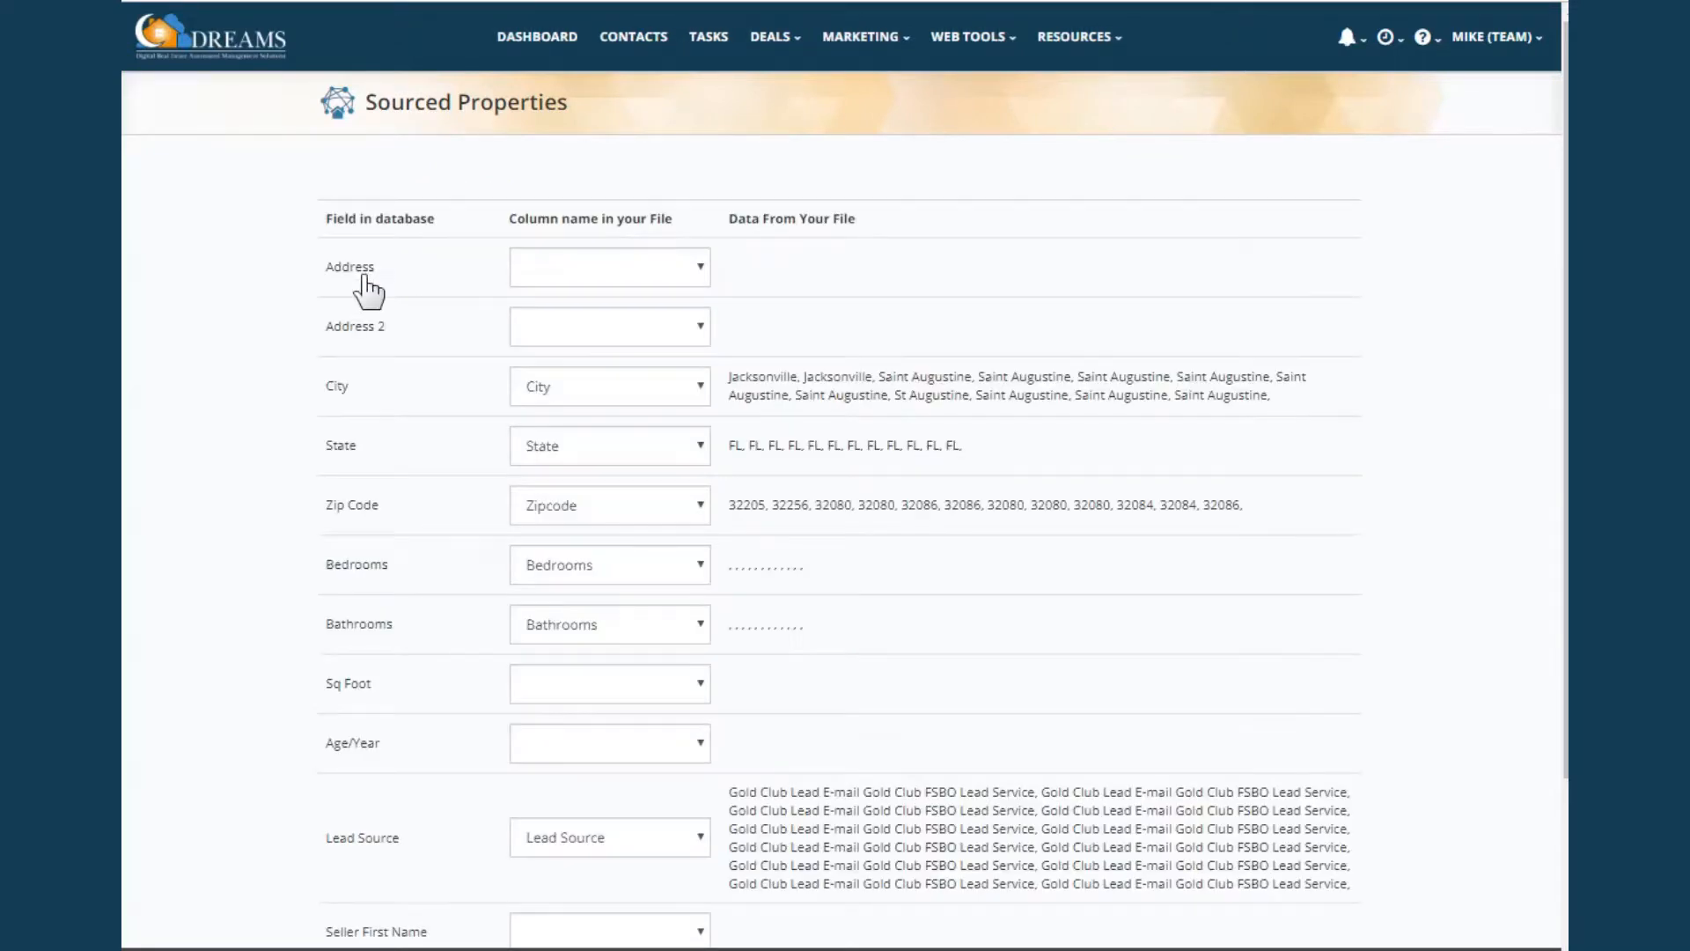
Map the database's Address field to the file's Address First Line column
{"action": "left_click", "coordinate": [602, 262]}
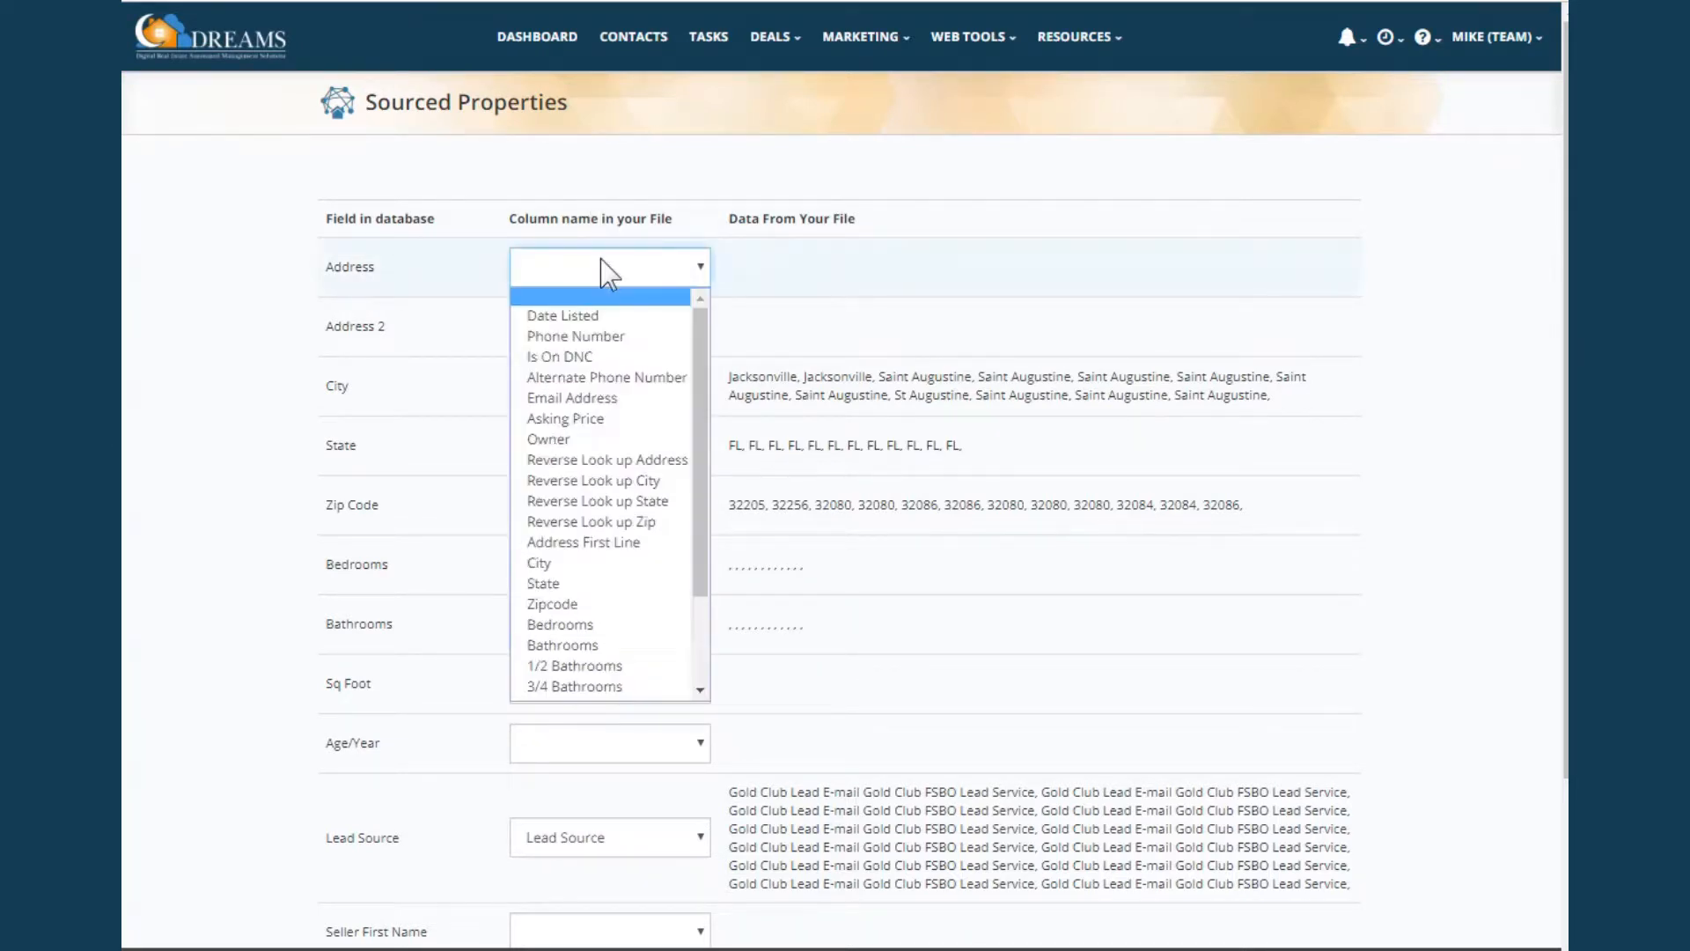
{"action": "scroll", "coordinate": [629, 506], "scroll_direction": "down", "scroll_amount": 2}
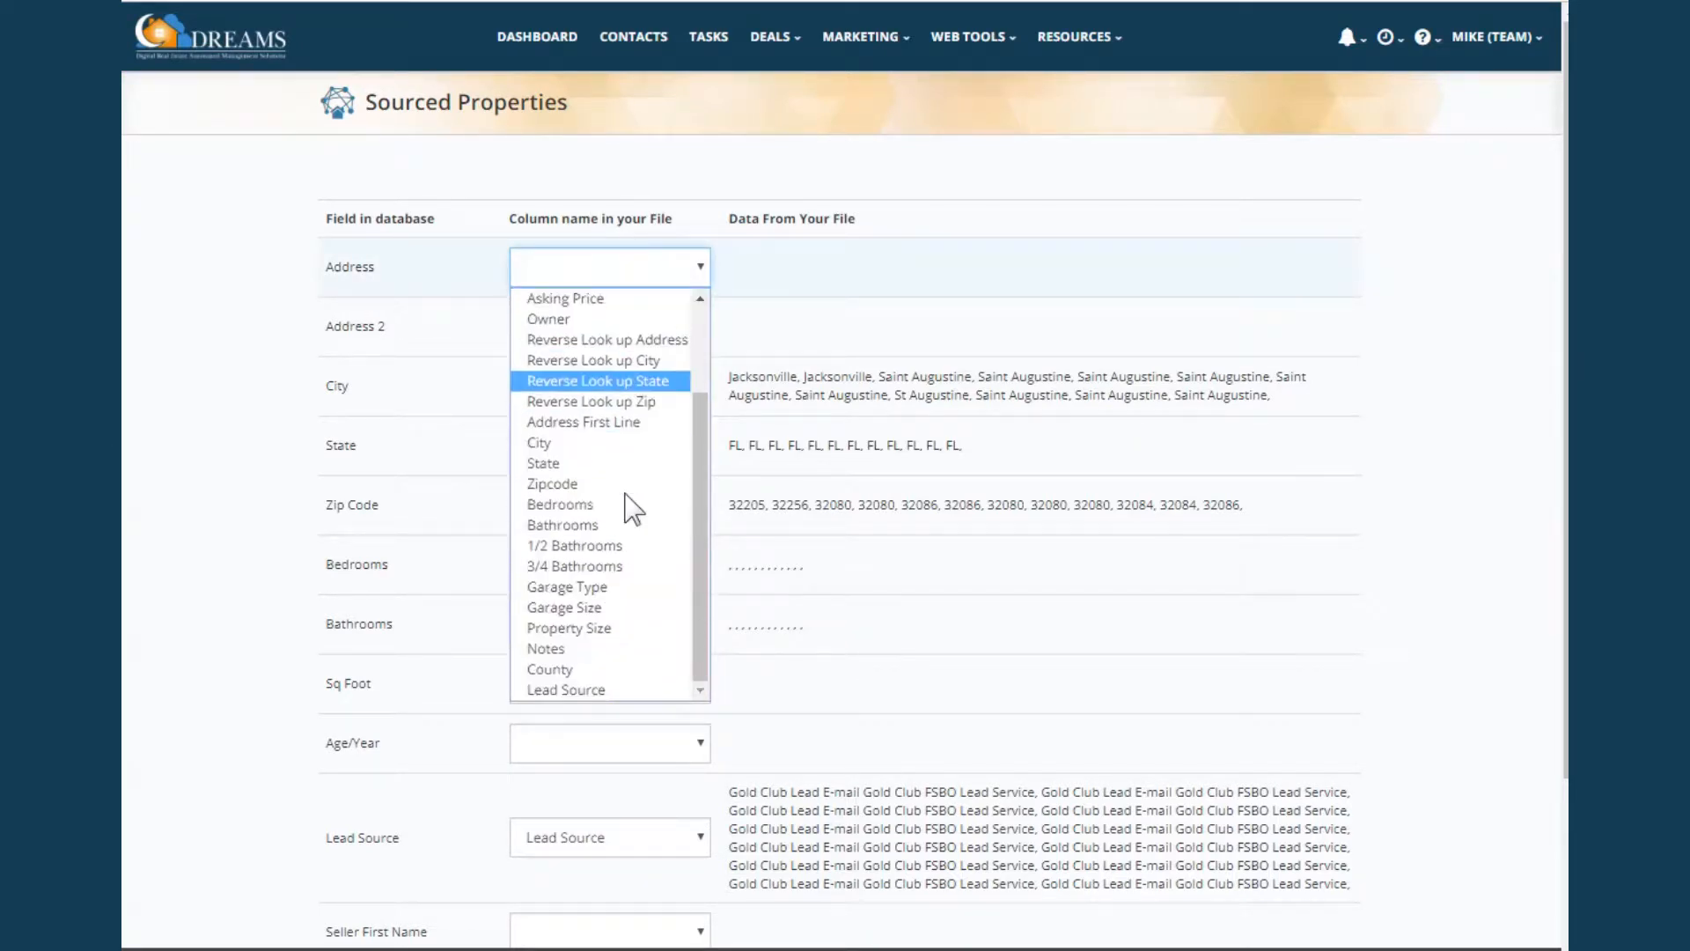
{"action": "left_click", "coordinate": [581, 423]}
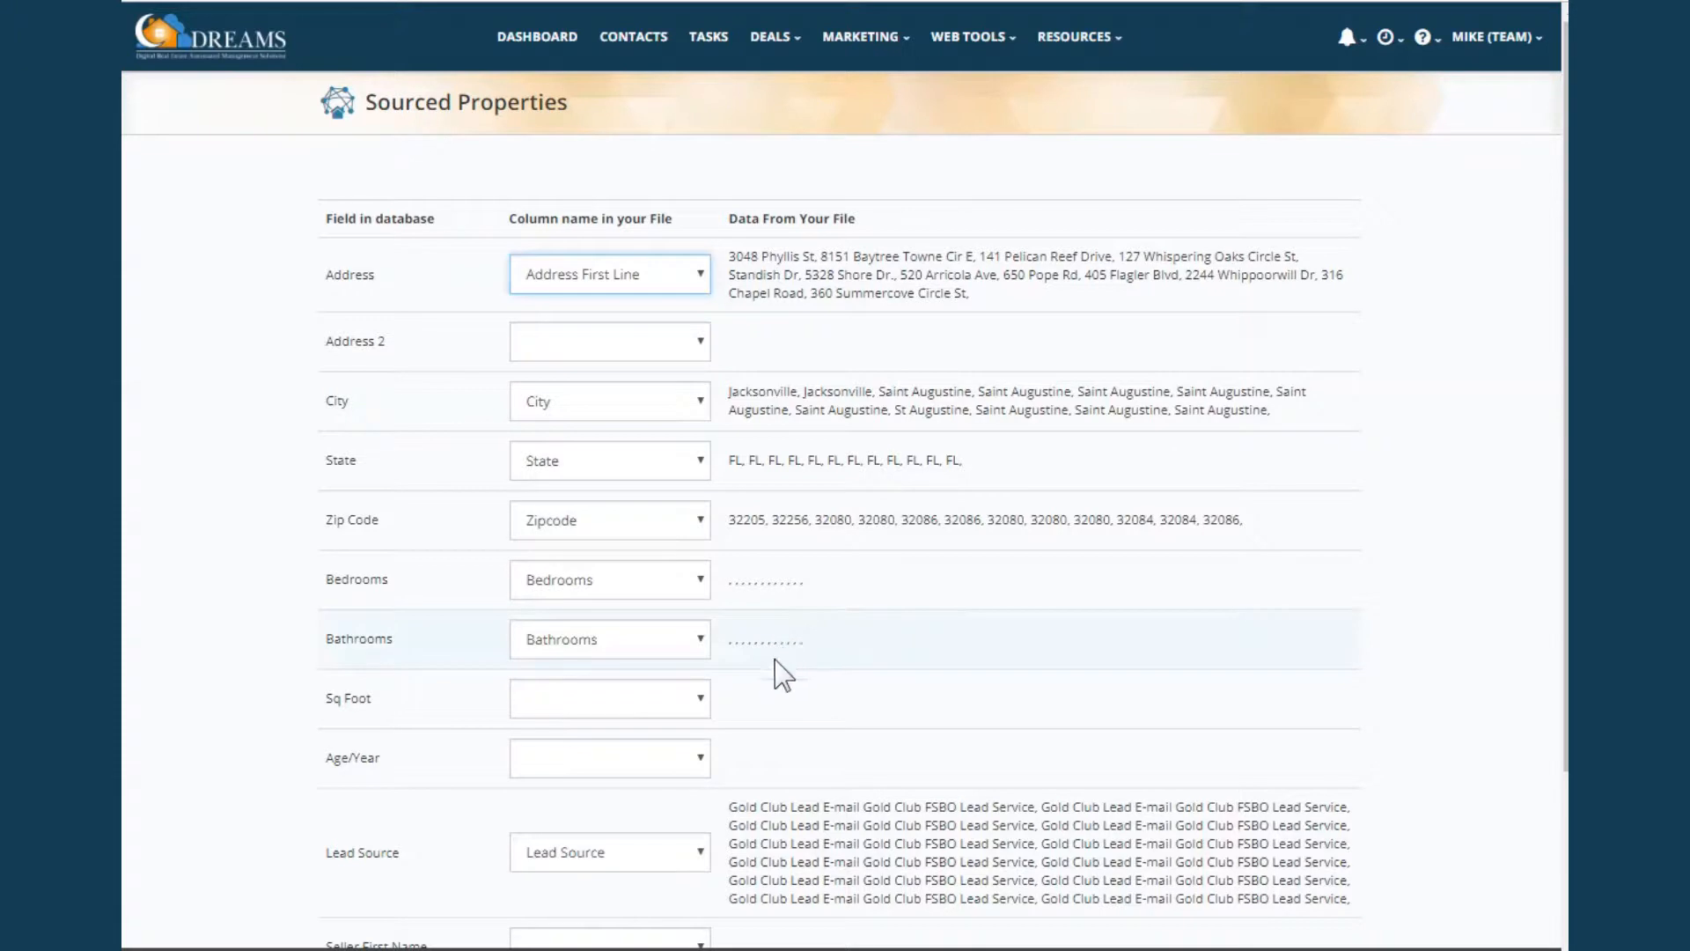
Map the Seller First Name field to the file's Owner column
{"action": "scroll", "coordinate": [755, 728], "scroll_direction": "down", "scroll_amount": 2}
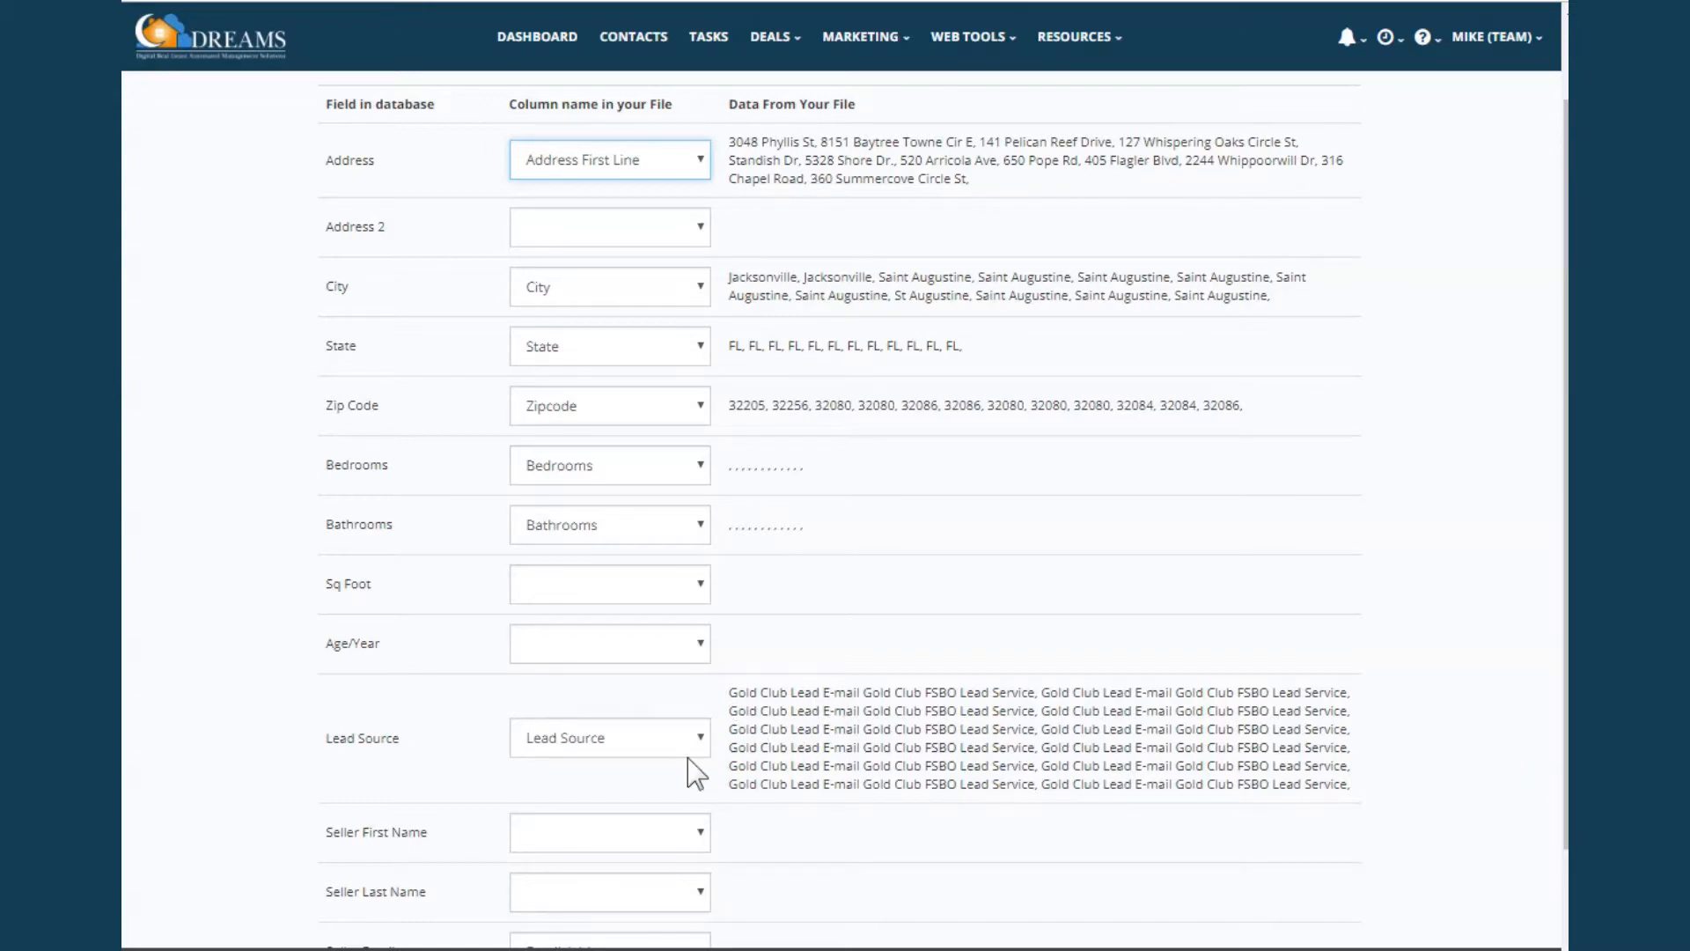
{"action": "scroll", "coordinate": [690, 766], "scroll_direction": "down", "scroll_amount": 4}
{"action": "left_click", "coordinate": [639, 613]}
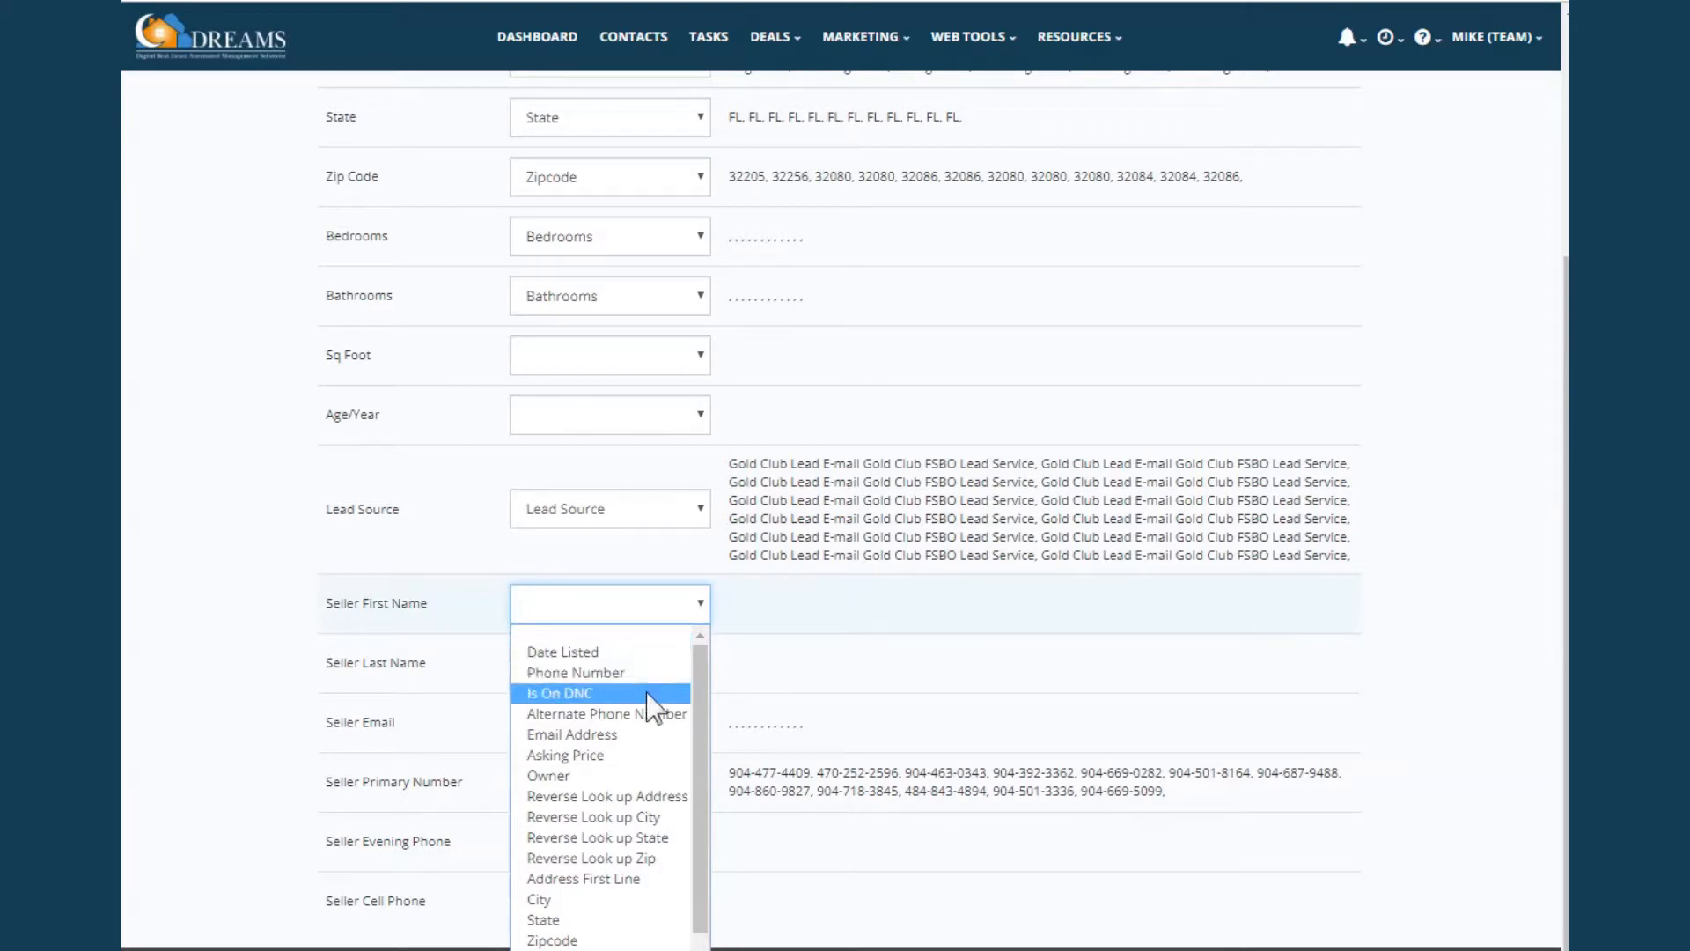
{"action": "left_click", "coordinate": [627, 775]}
Review the column choices offered for the Seller Last Name, Seller Email and Seller Evening Phone fields
{"action": "scroll", "coordinate": [810, 673], "scroll_direction": "down", "scroll_amount": 2}
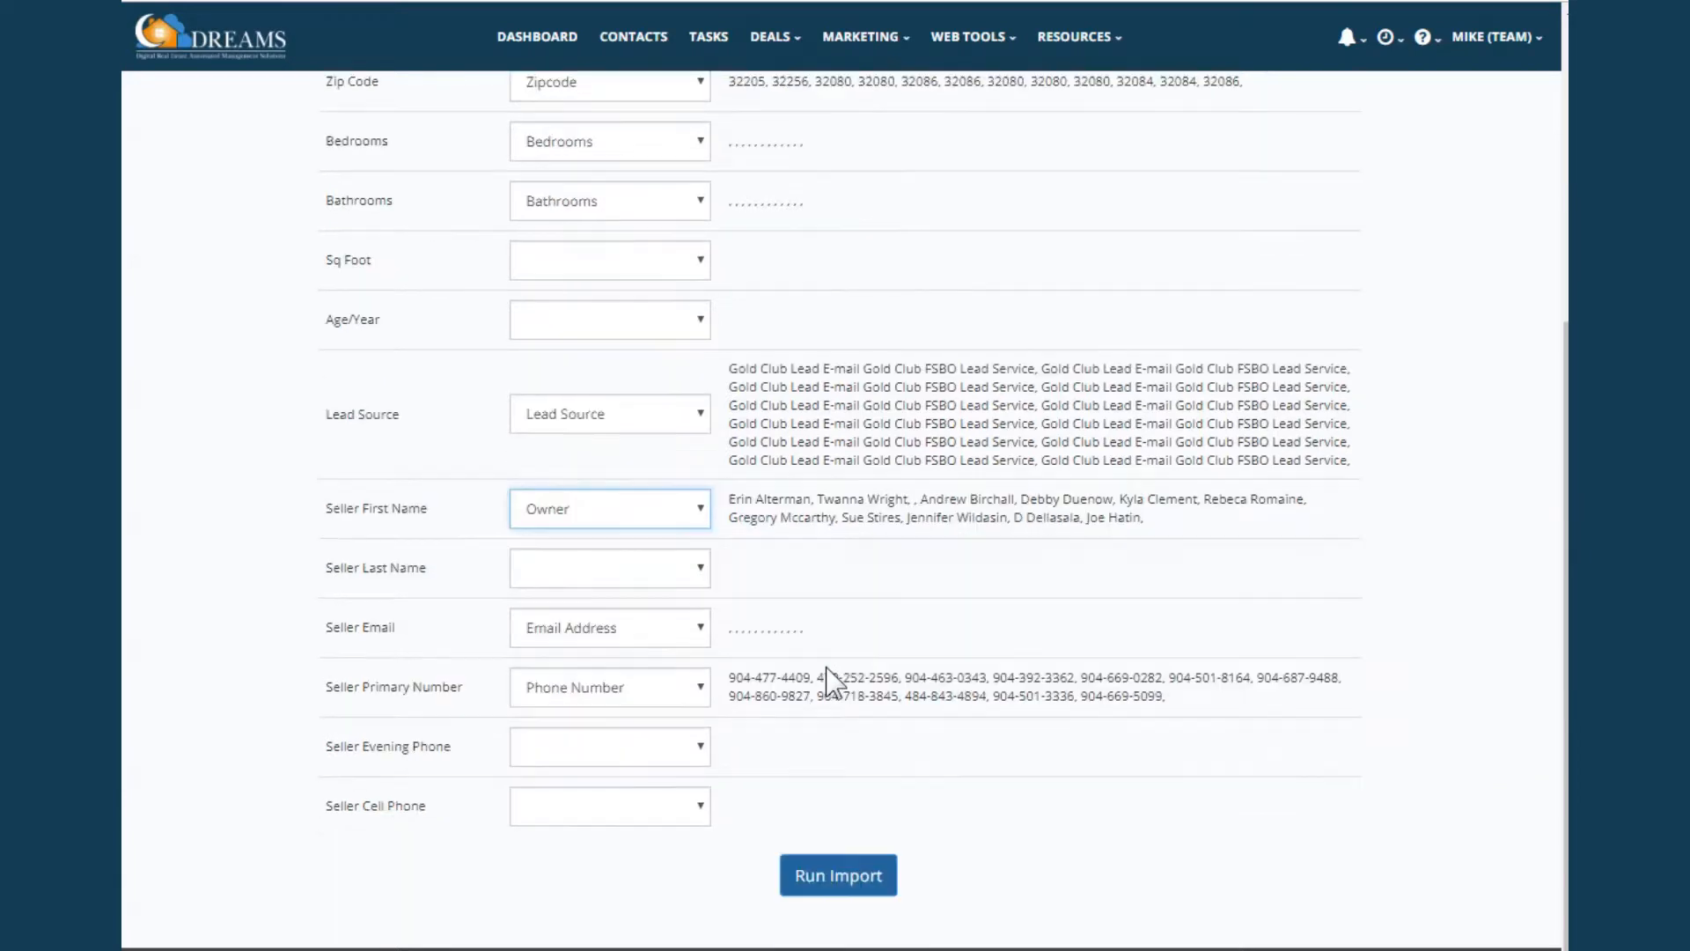
{"action": "left_click", "coordinate": [635, 574]}
{"action": "left_click", "coordinate": [635, 593]}
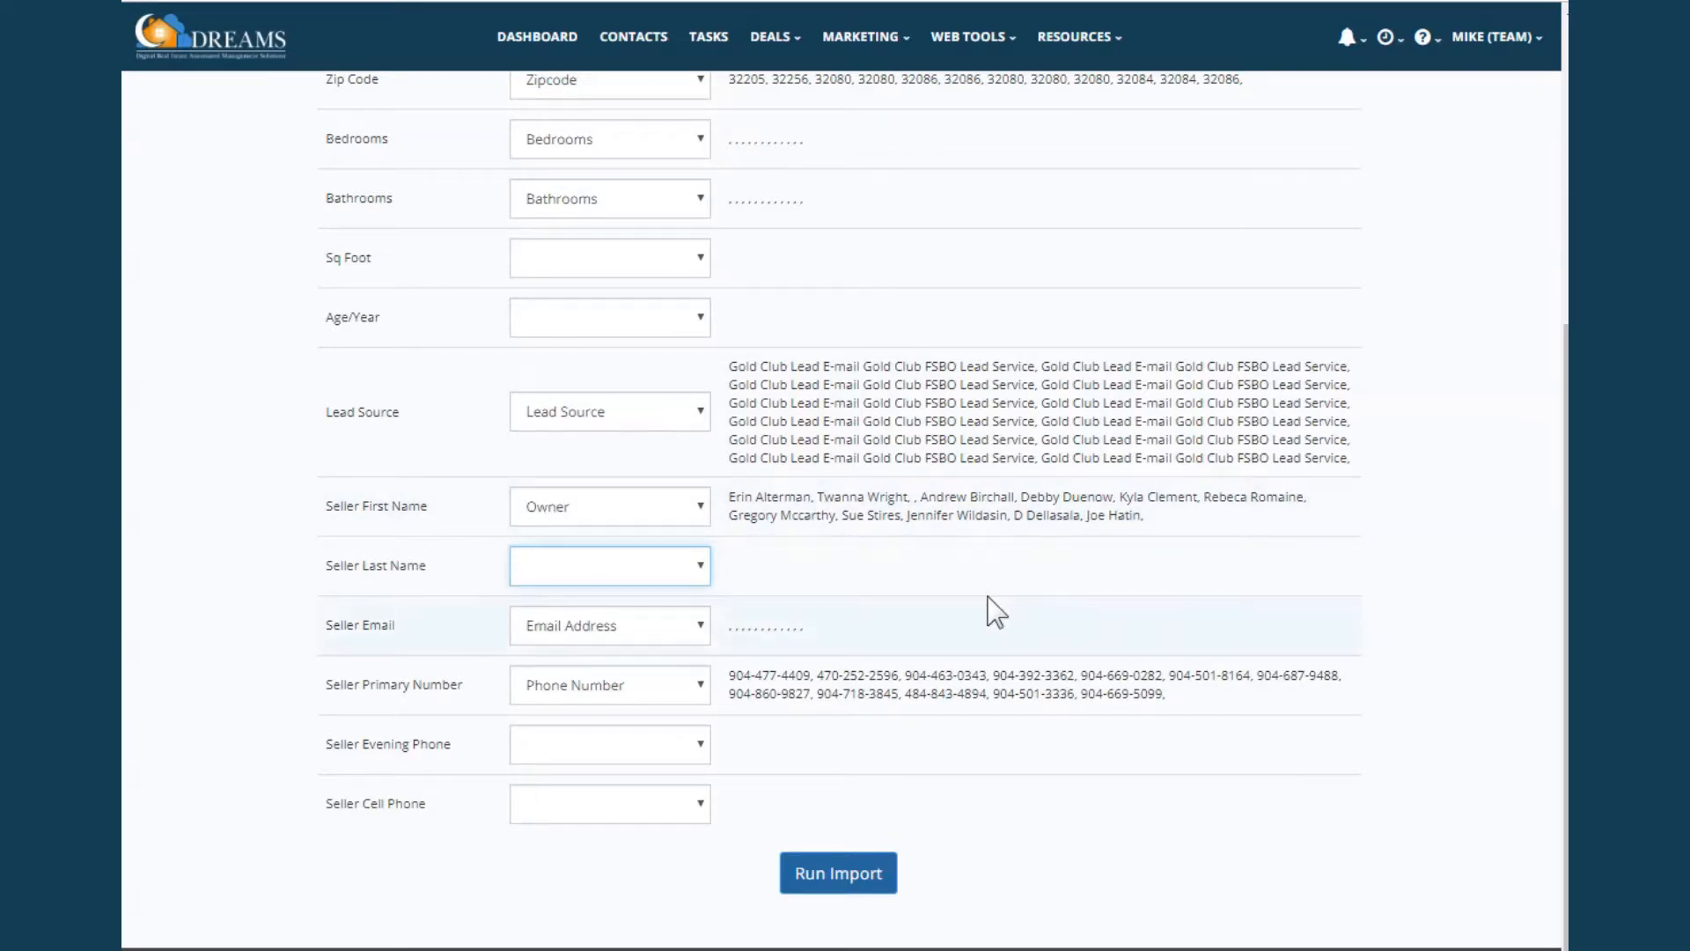
{"action": "left_click", "coordinate": [632, 625]}
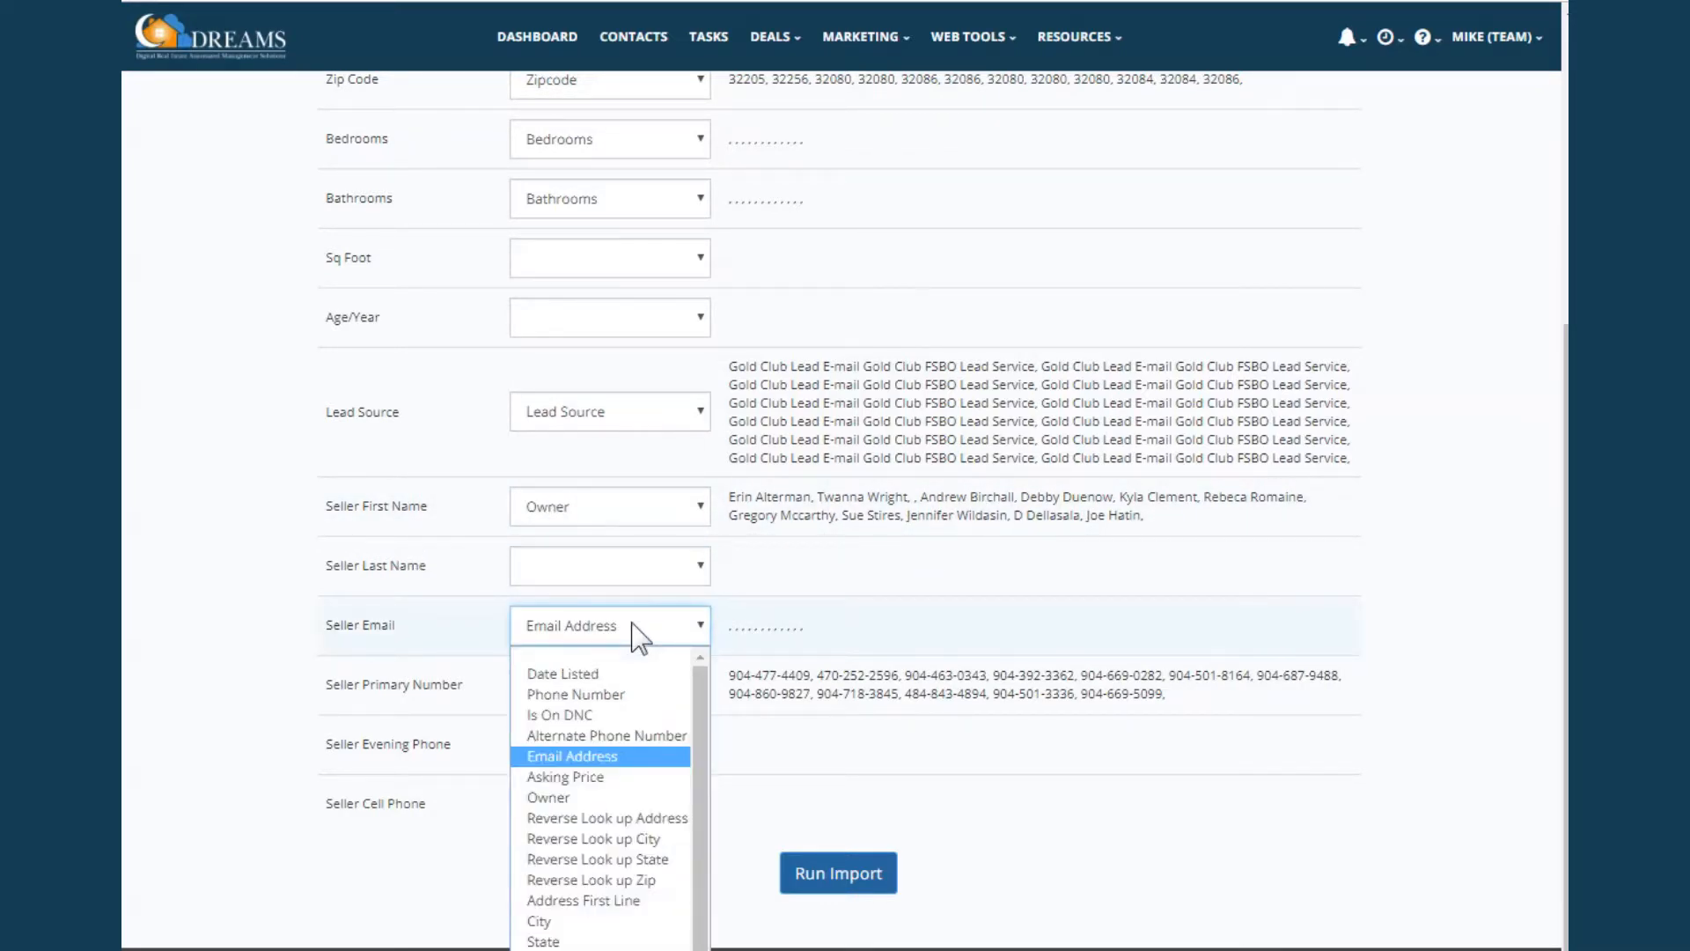
{"action": "left_click", "coordinate": [736, 628]}
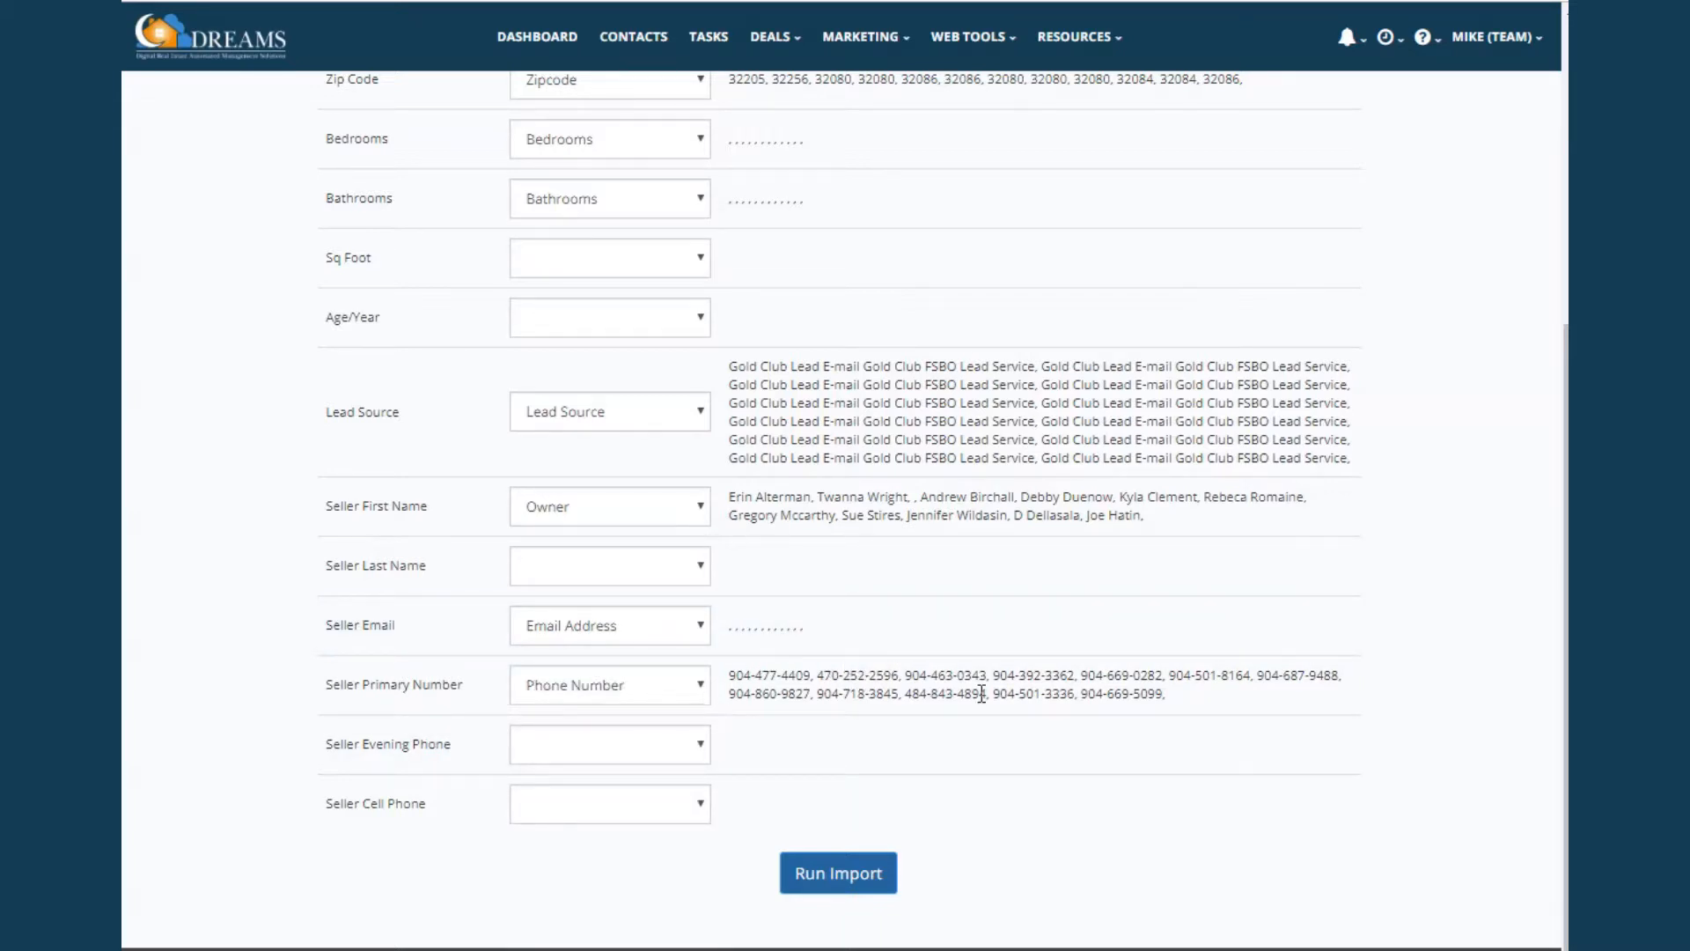
{"action": "left_click", "coordinate": [672, 748]}
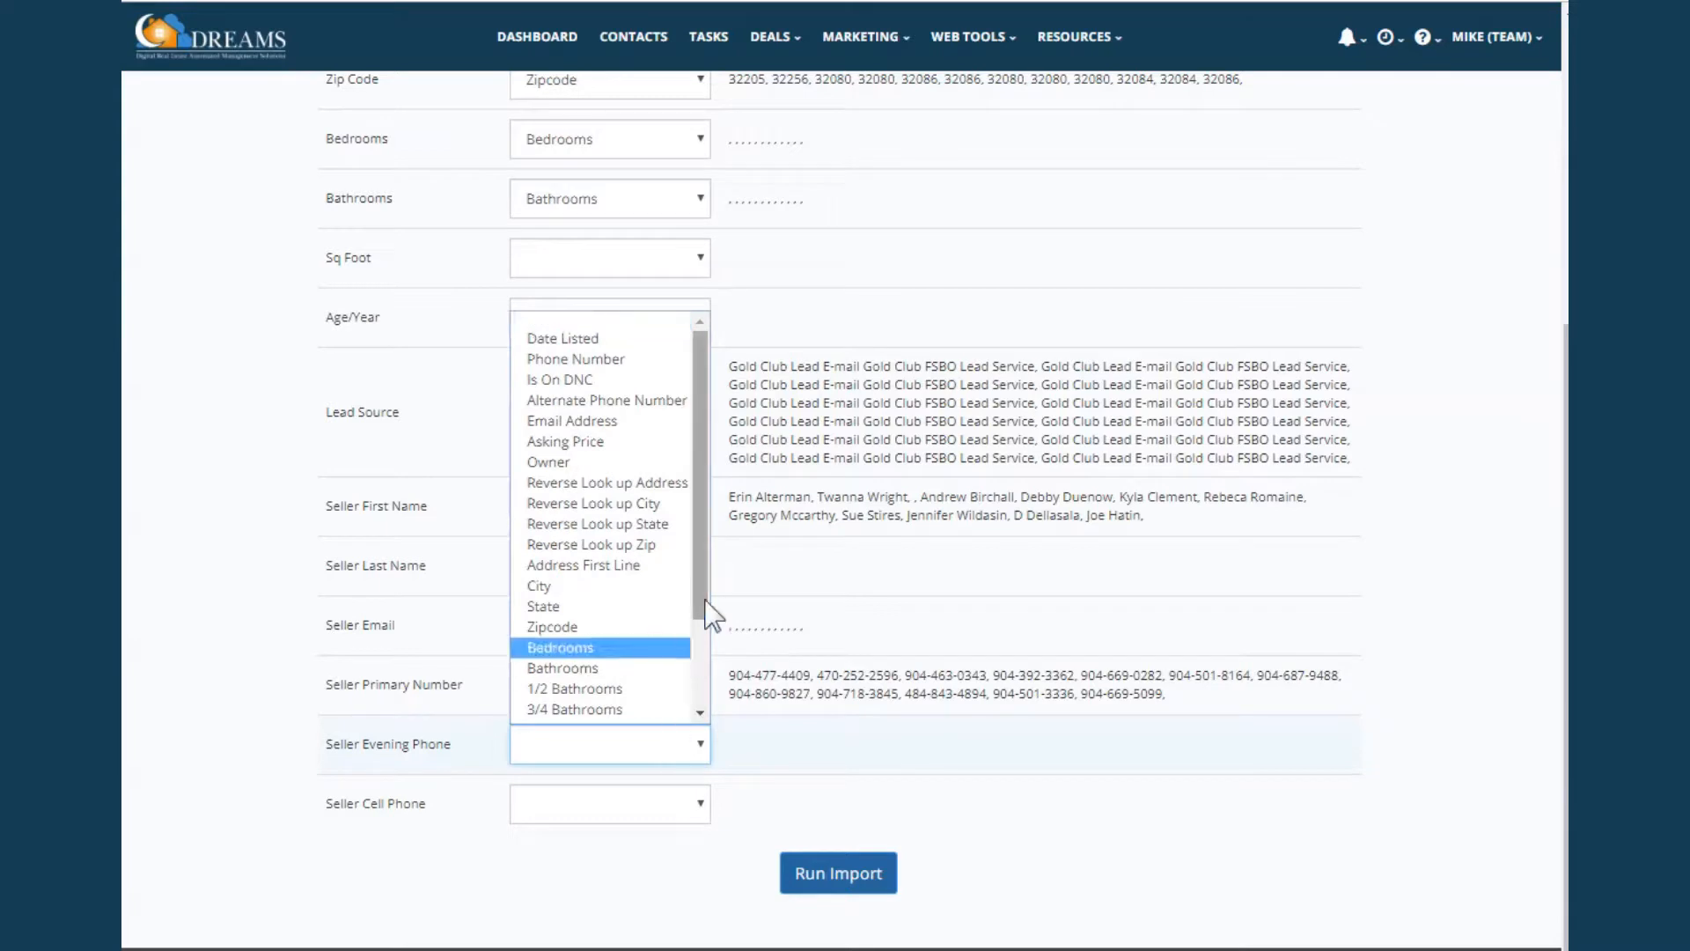
{"action": "mouse_move", "coordinate": [698, 551]}
{"action": "left_mouse_down"}
{"action": "mouse_move", "coordinate": [707, 666]}
{"action": "mouse_move", "coordinate": [704, 577]}
{"action": "left_mouse_up"}
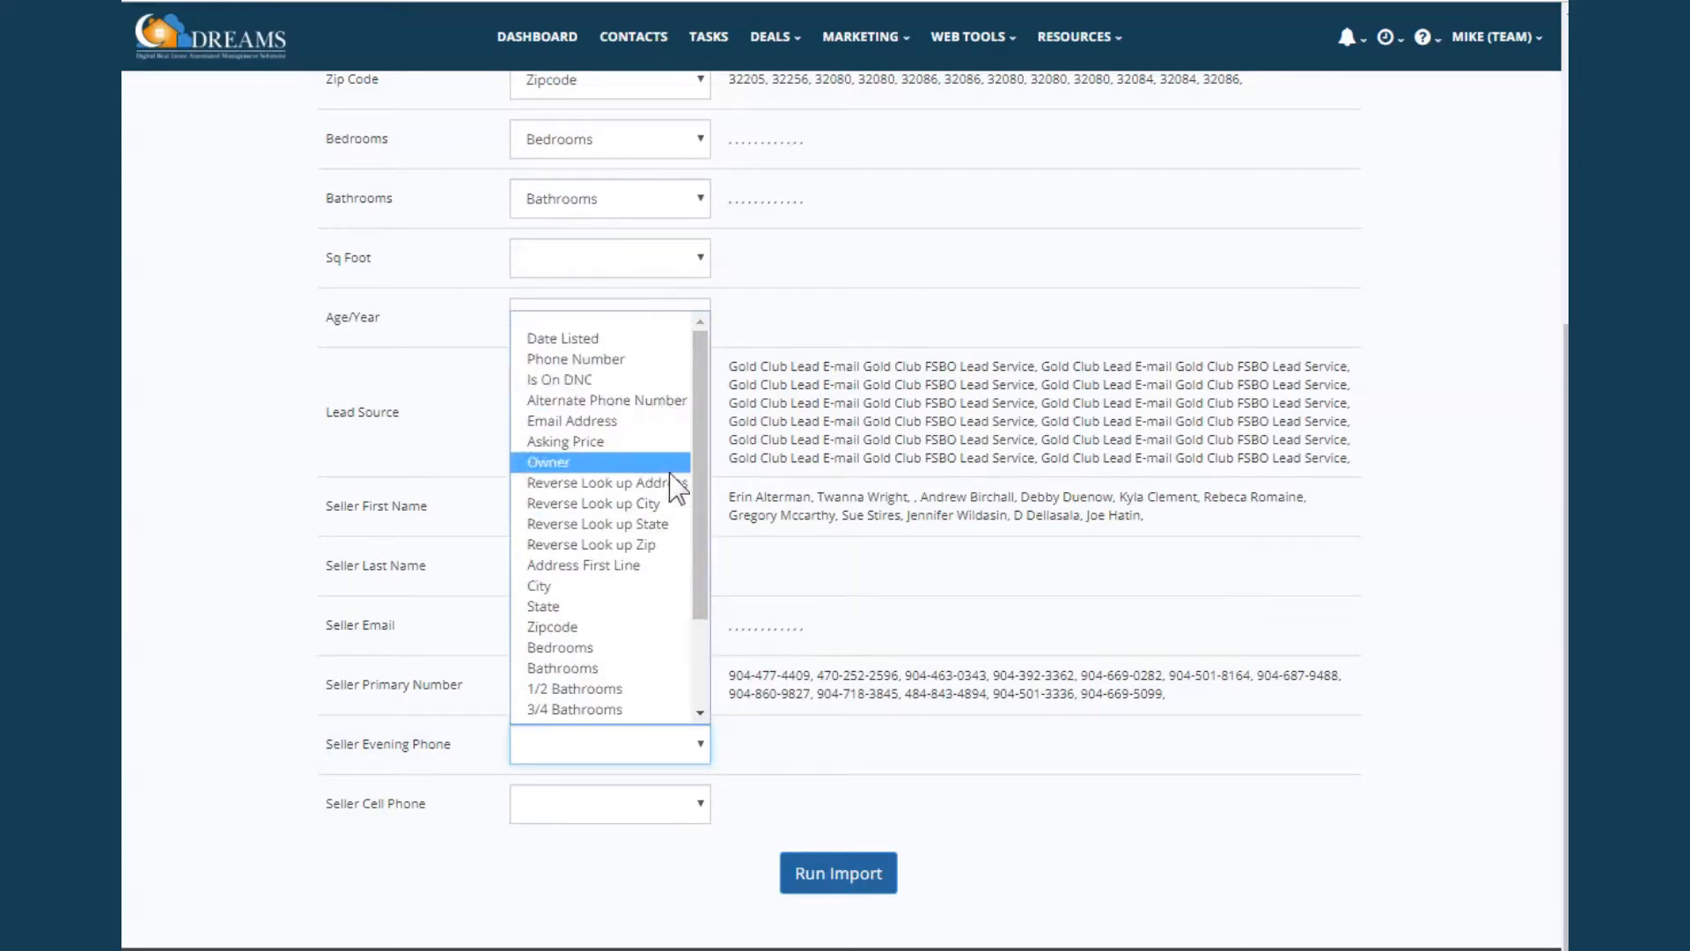
{"action": "left_click", "coordinate": [862, 642]}
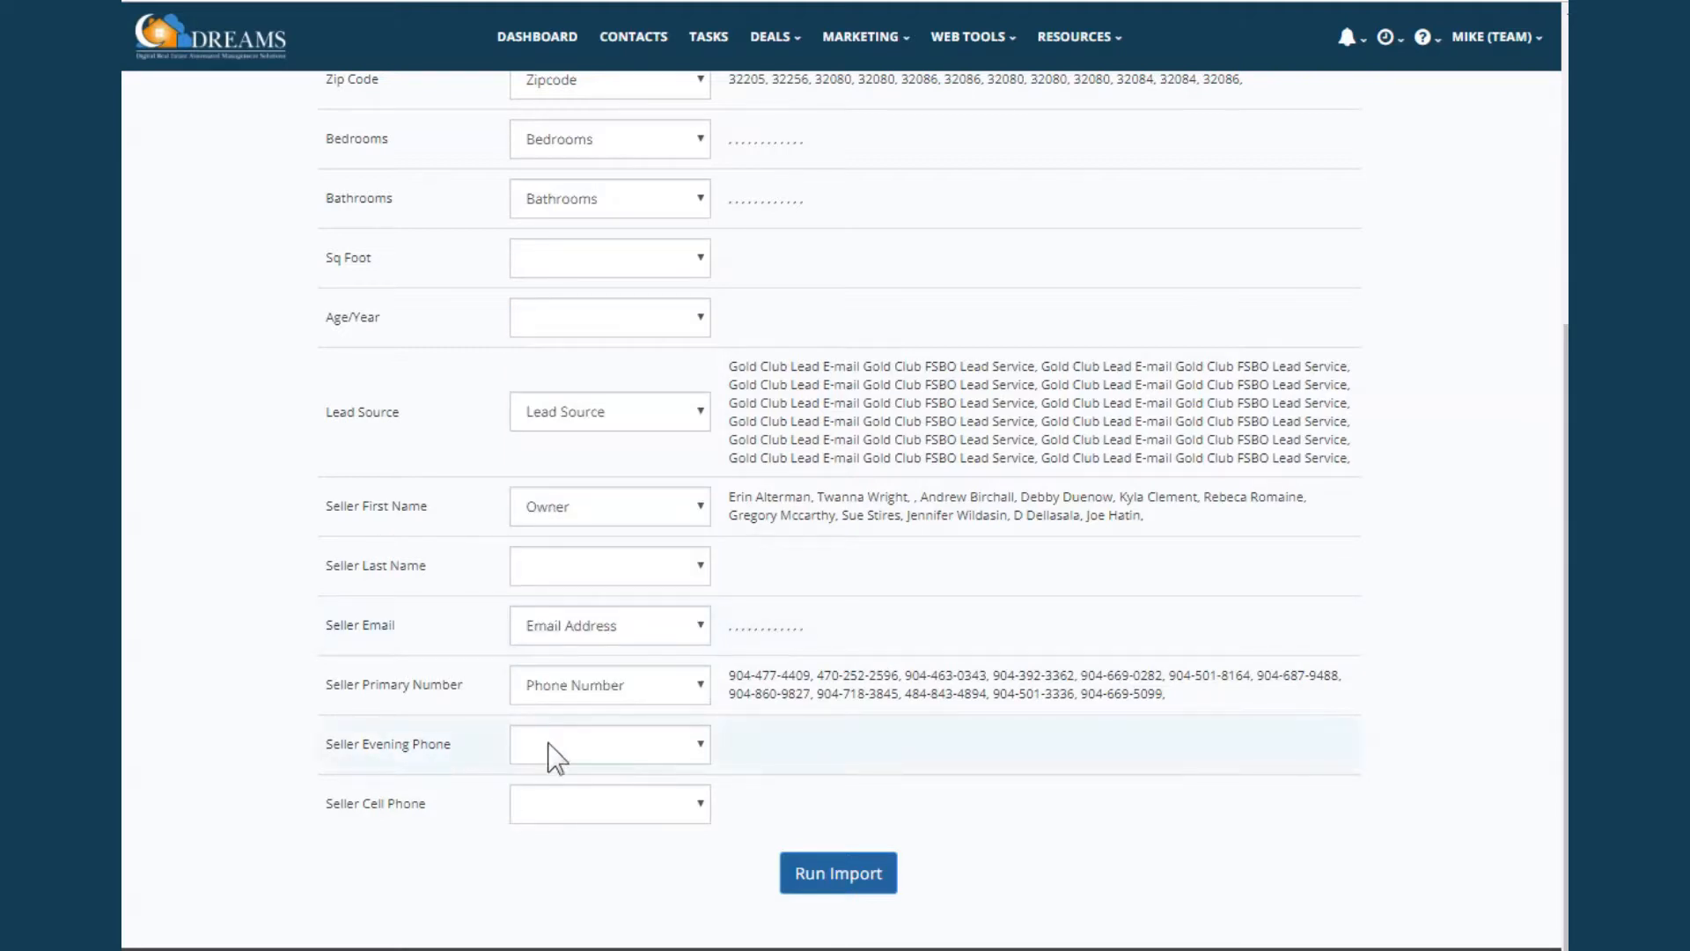
{"action": "left_click", "coordinate": [580, 765]}
{"action": "left_click", "coordinate": [577, 761]}
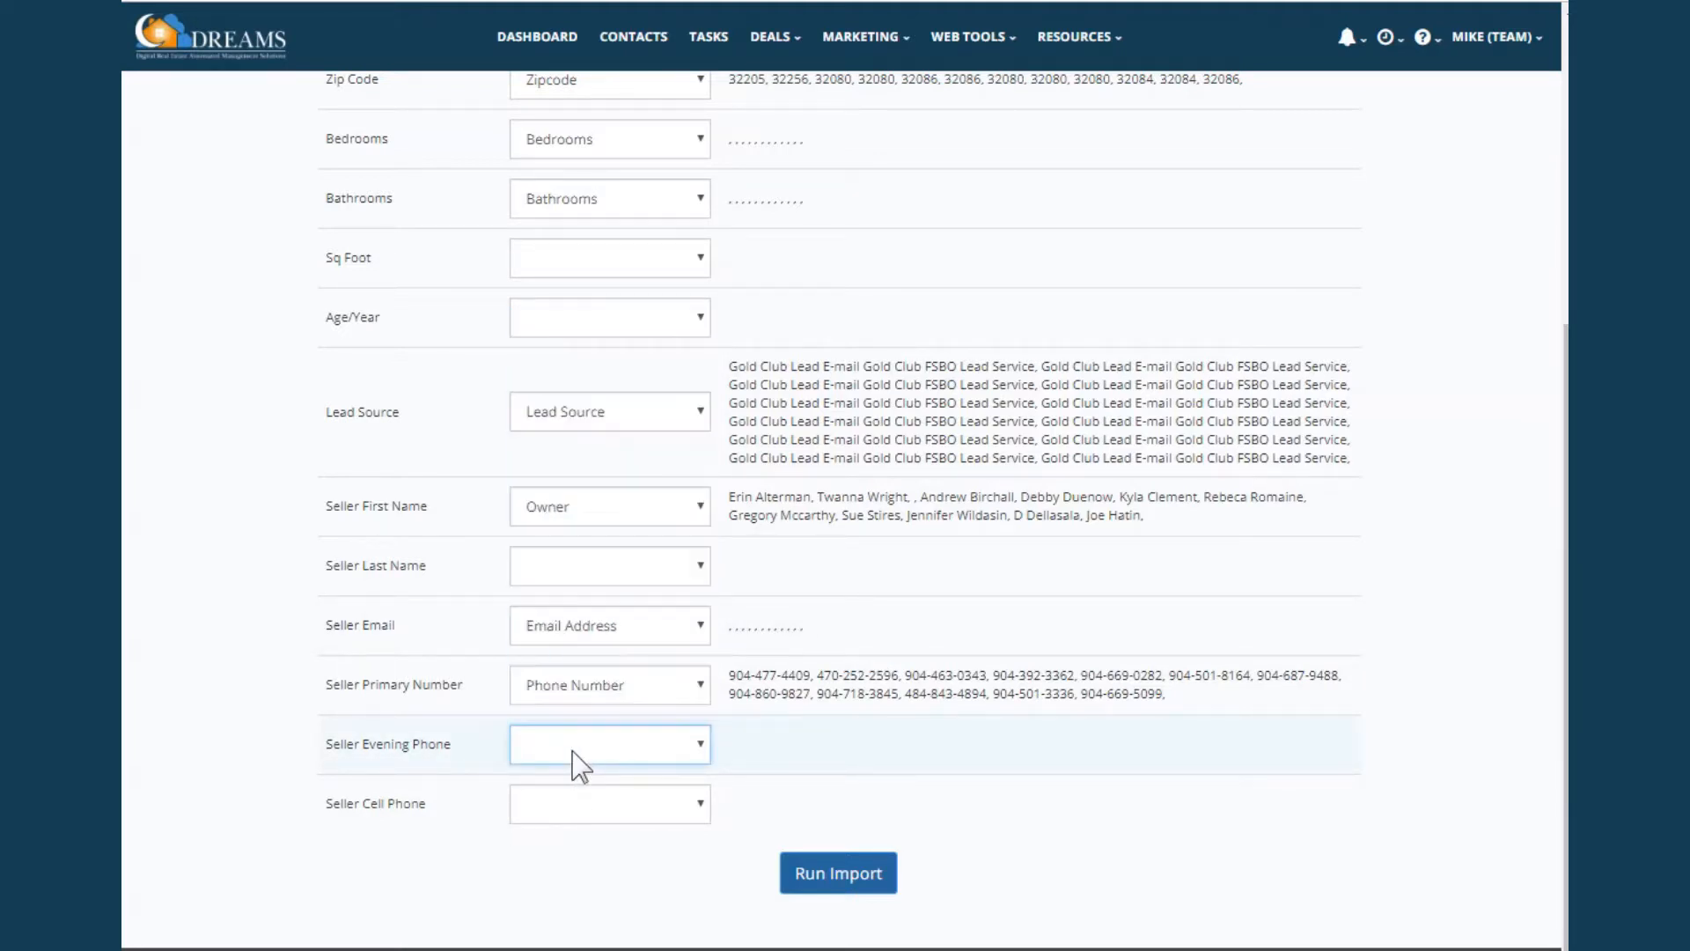
Map the Seller Cell Phone field to the Alternate Phone Number column and run the import
{"action": "left_click", "coordinate": [690, 815]}
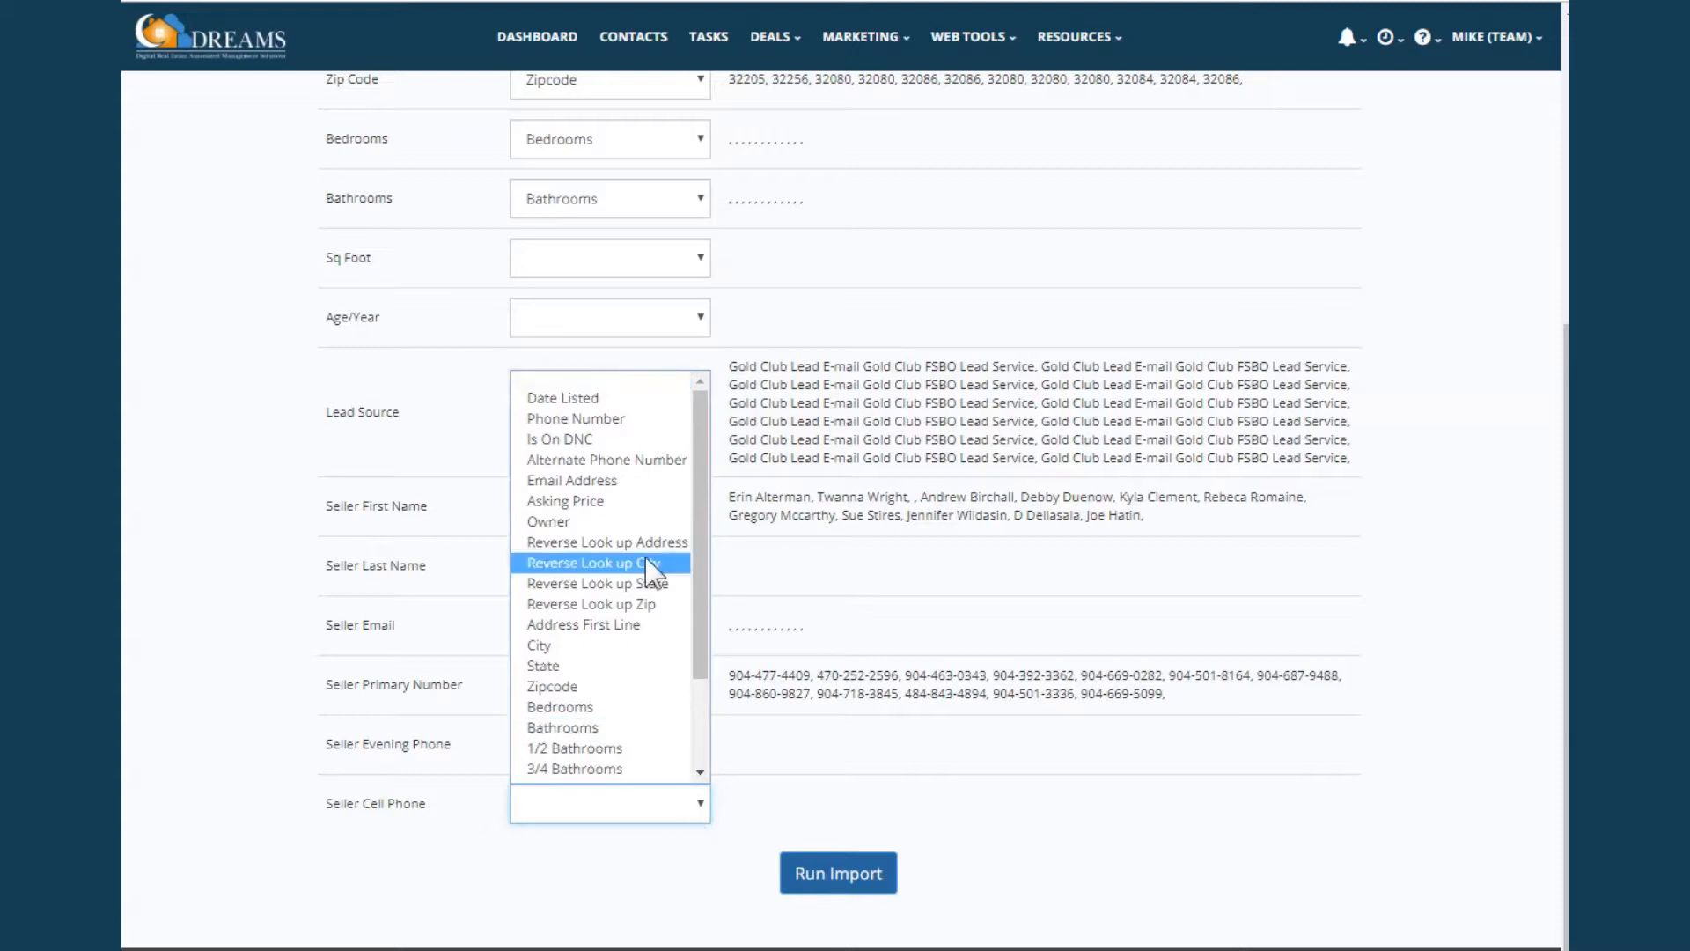
{"action": "left_click", "coordinate": [639, 461]}
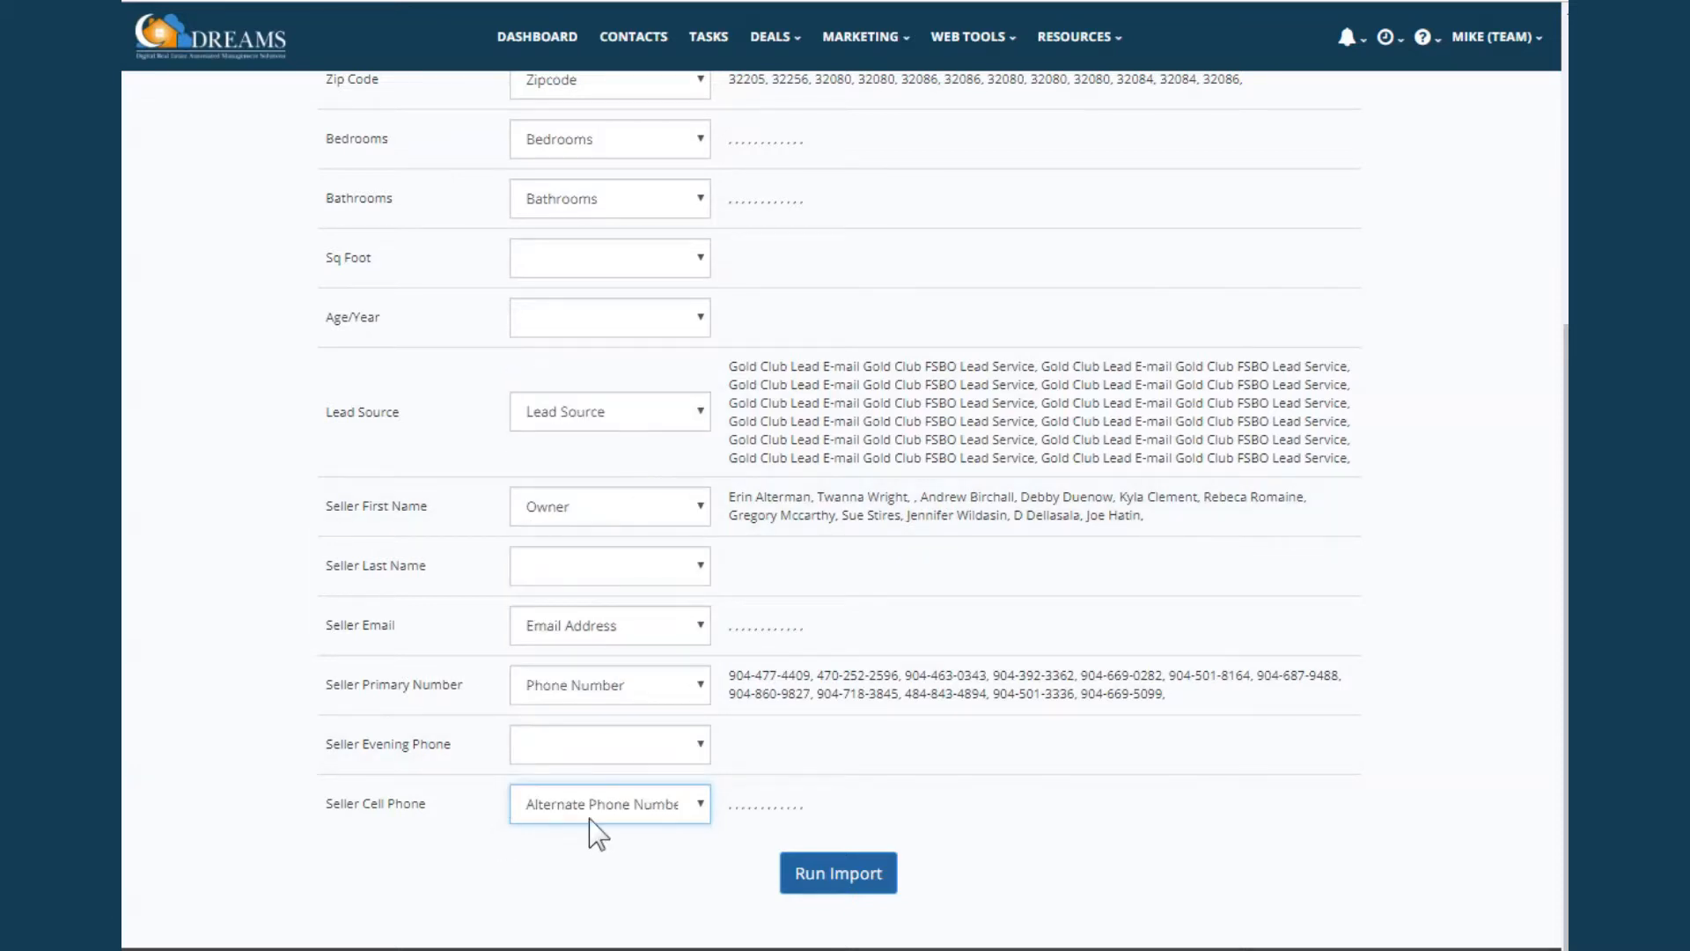
{"action": "left_click", "coordinate": [821, 874]}
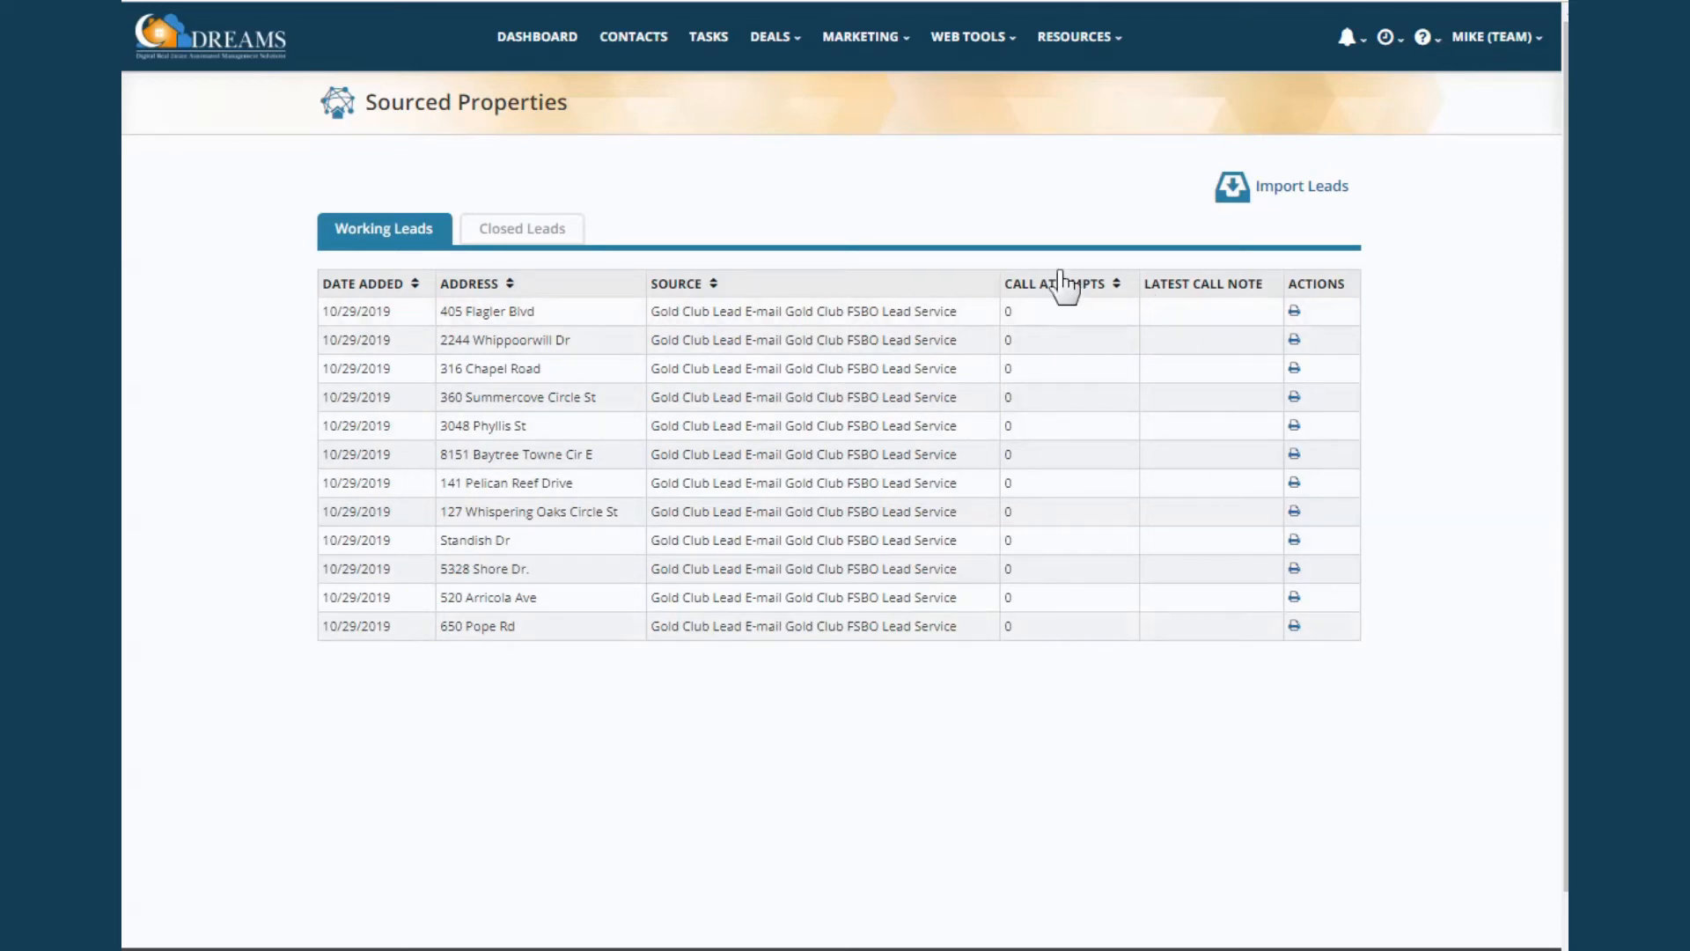
Check the closed leads and the imported working leads, ending on the closed leads list
{"action": "left_click", "coordinate": [520, 242]}
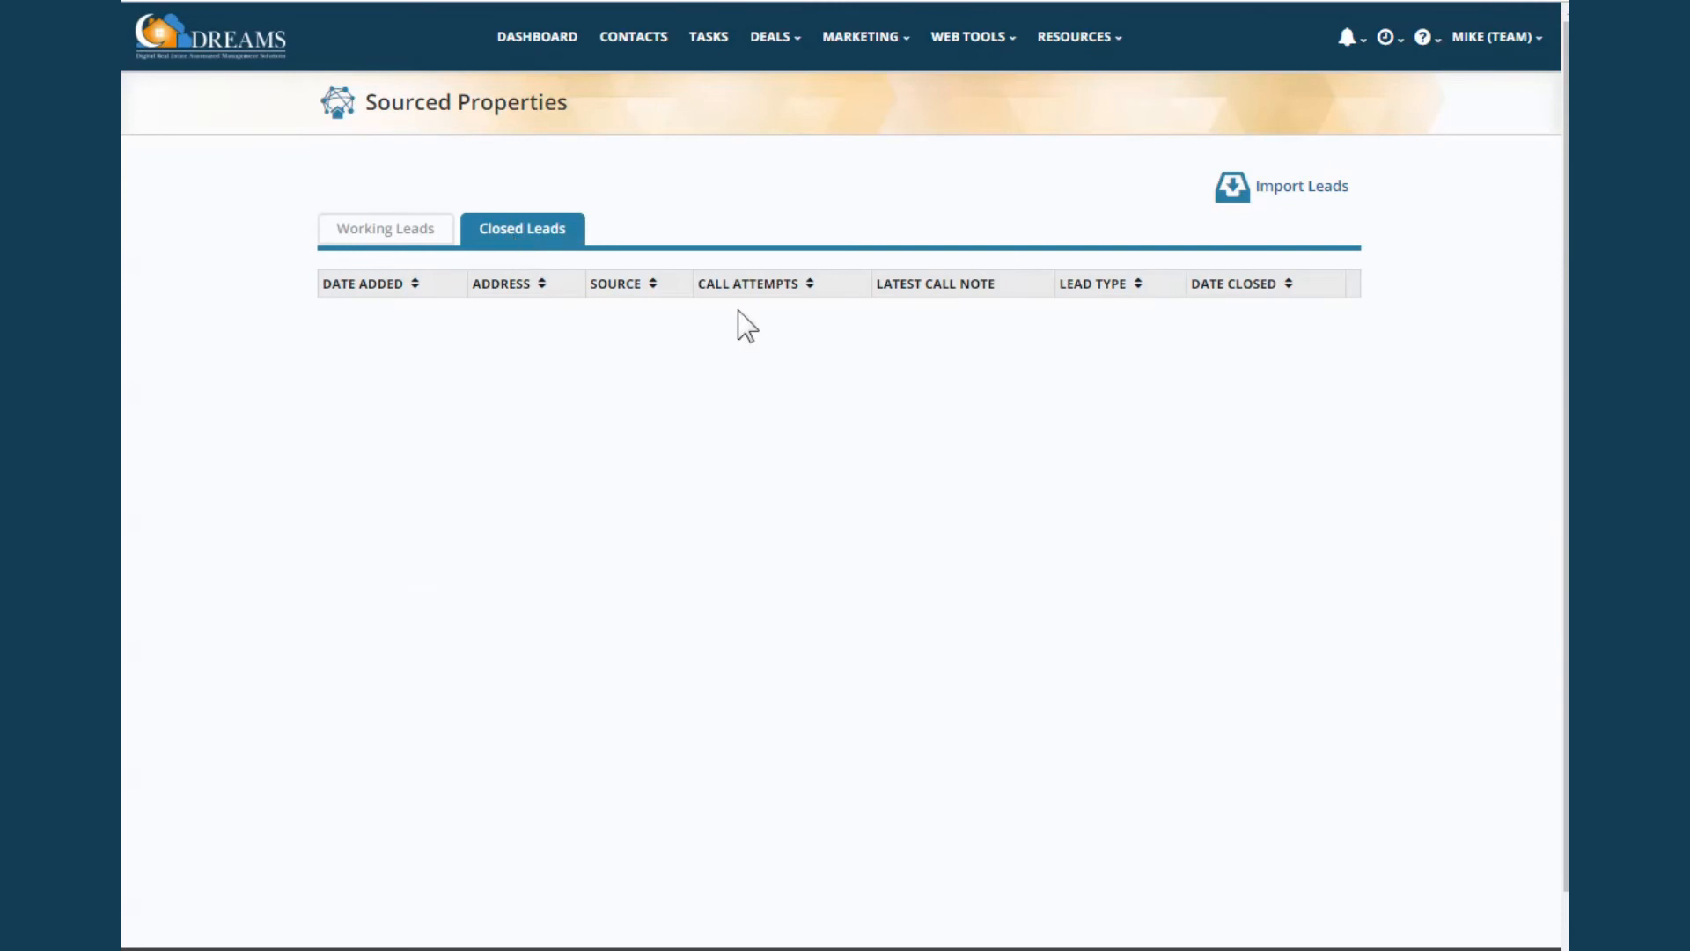
{"action": "left_click", "coordinate": [407, 233]}
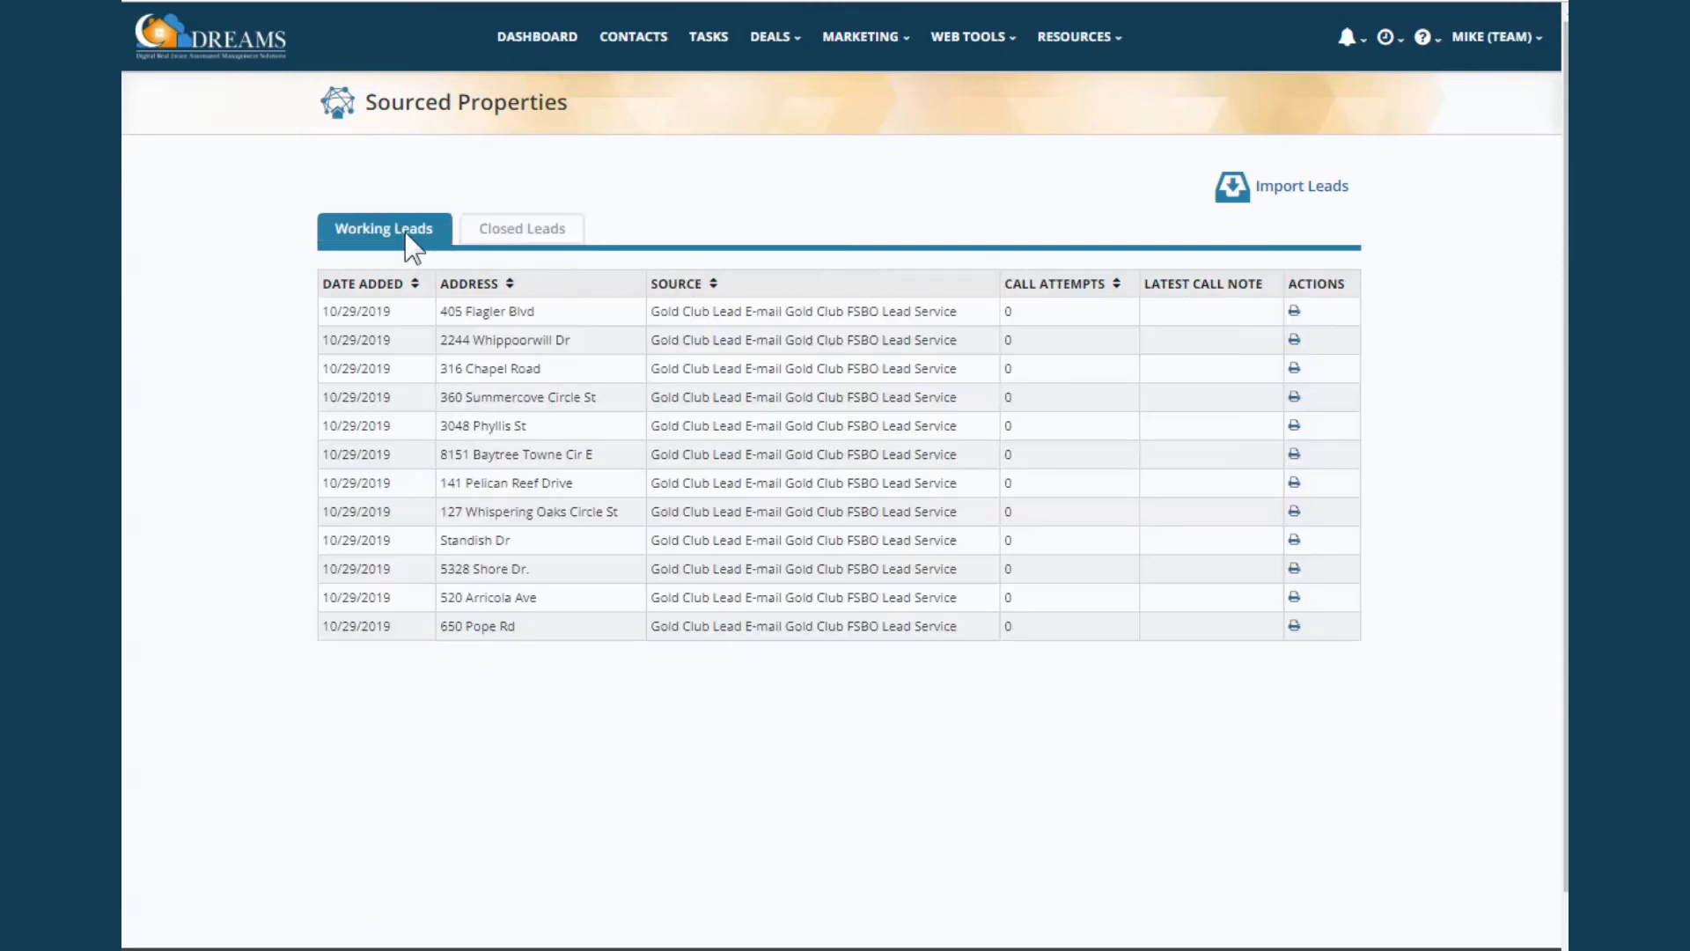
{"action": "left_click", "coordinate": [527, 233]}
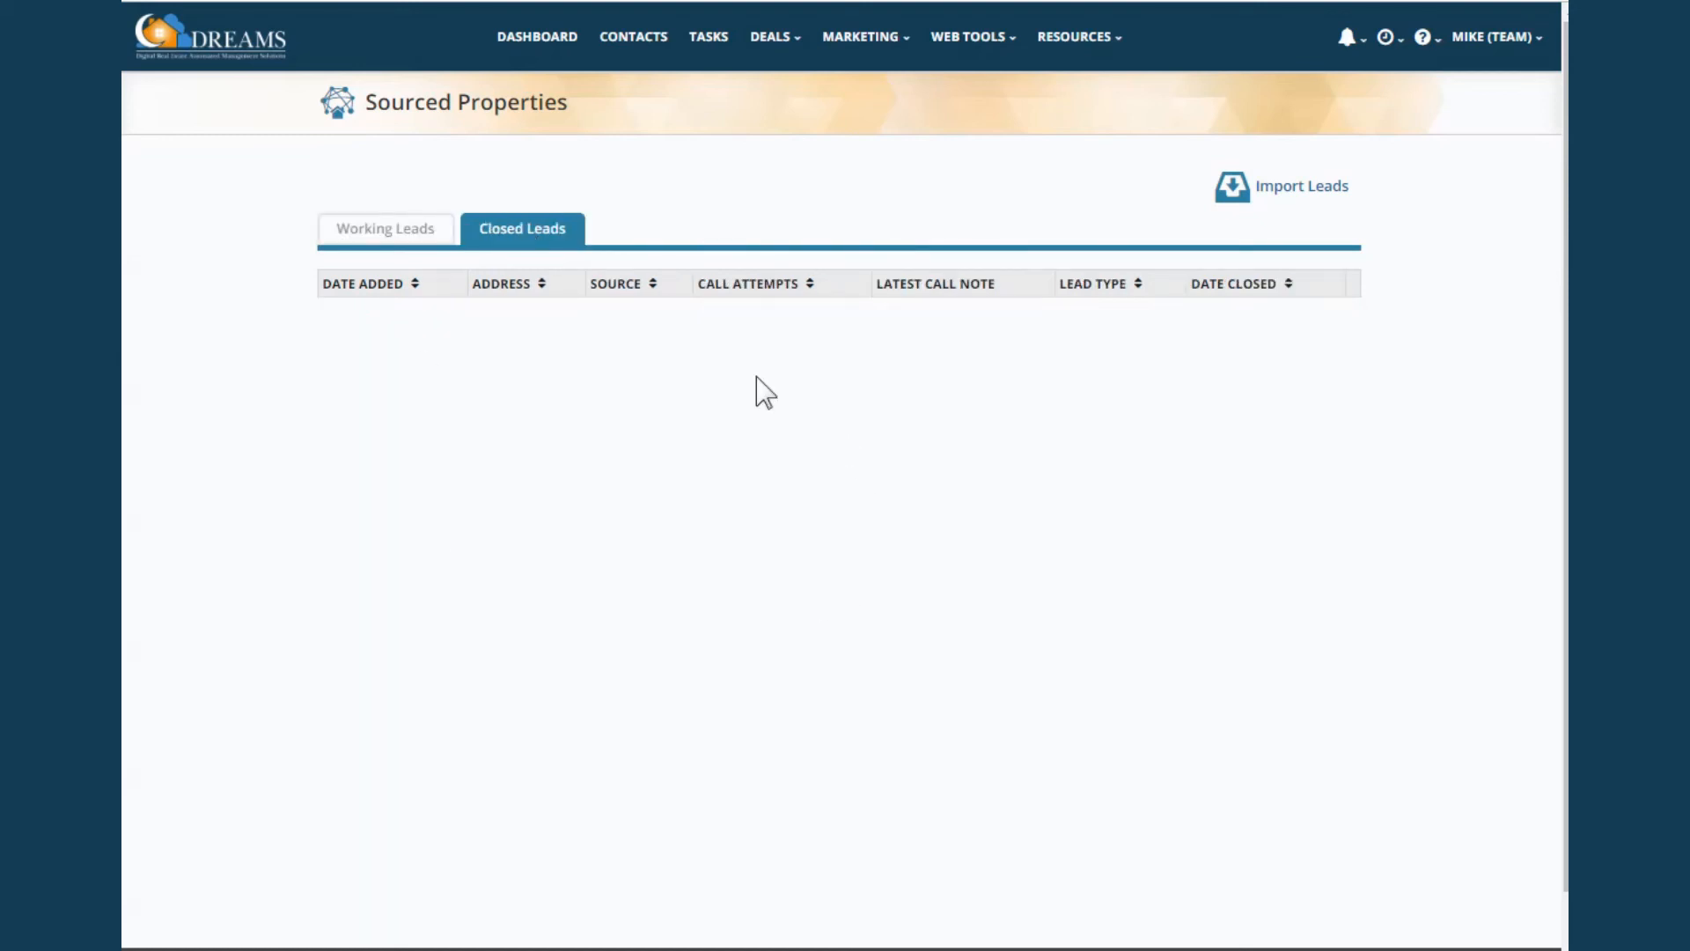